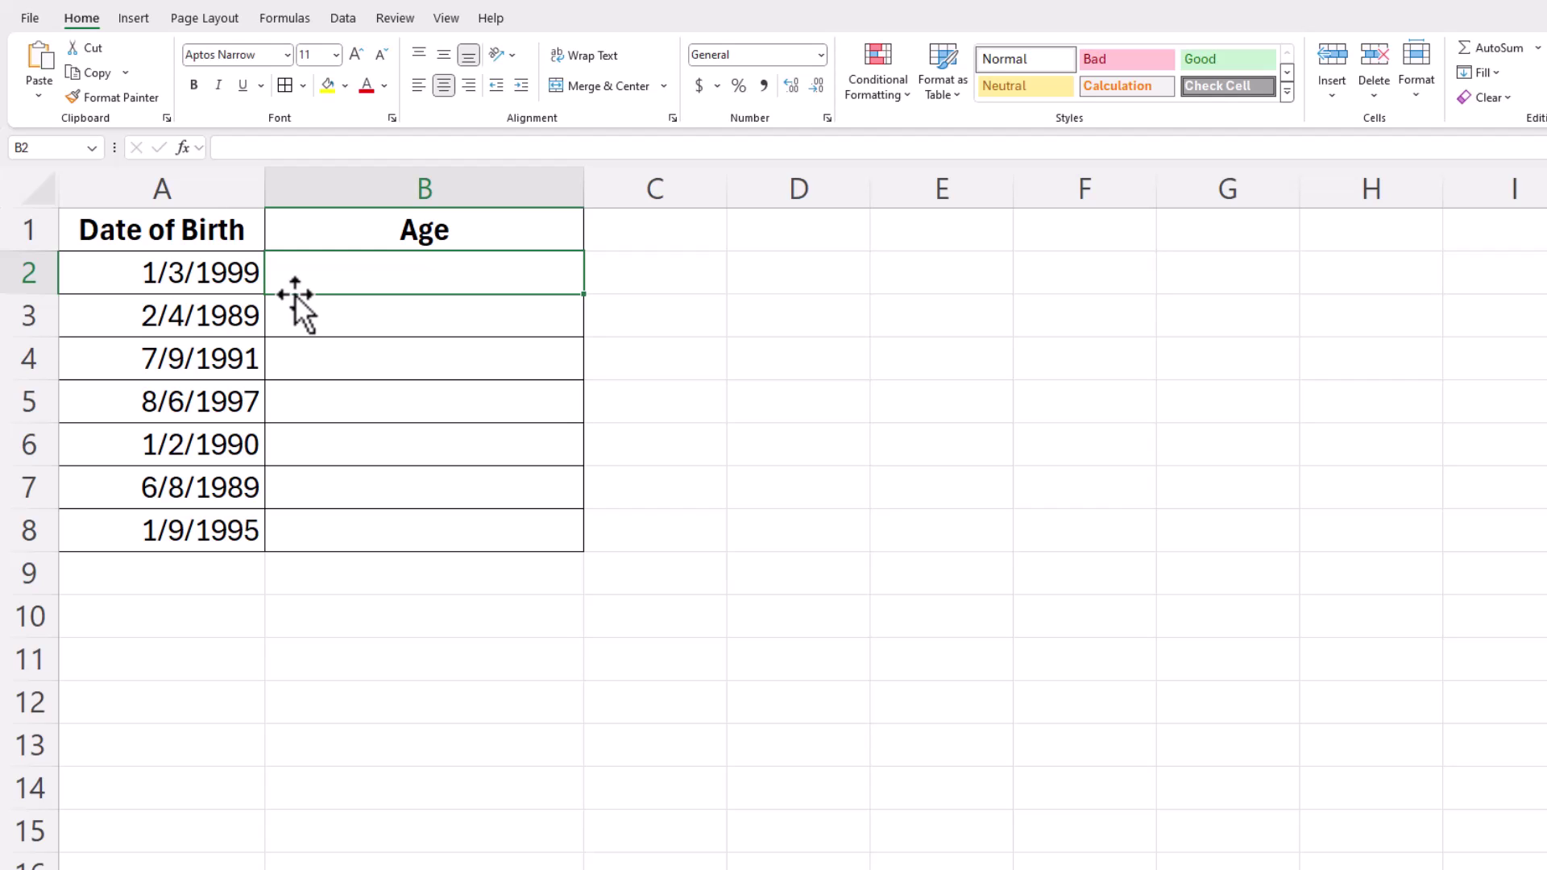
pyautogui.moveTo(204, 190); pyautogui.dragTo(323, 184)
pyautogui.click(322, 184)
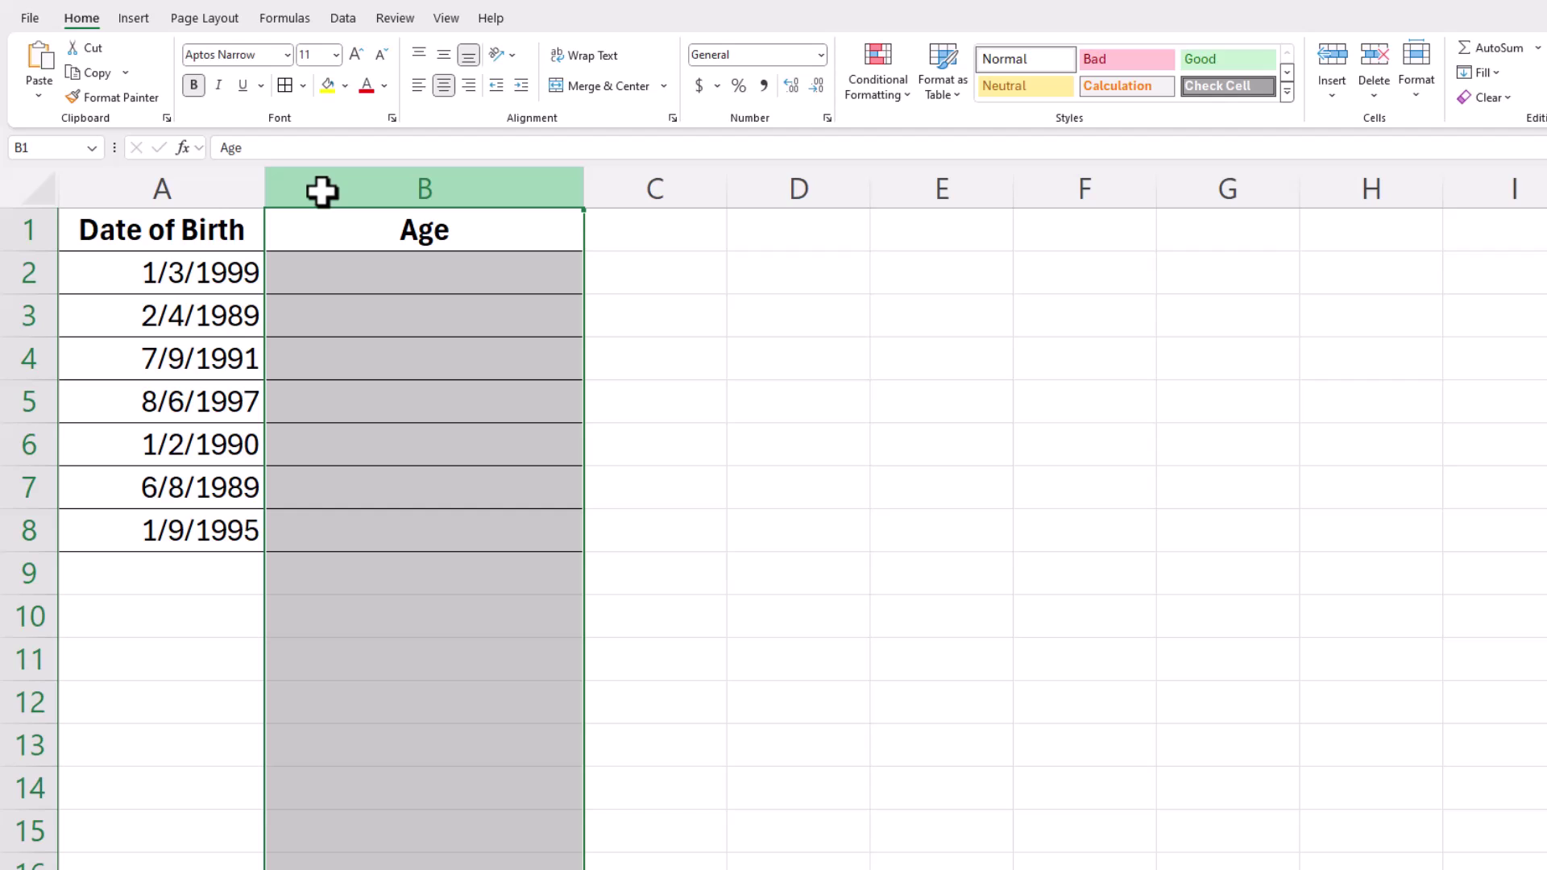
pyautogui.moveTo(237, 180); pyautogui.dragTo(293, 191)
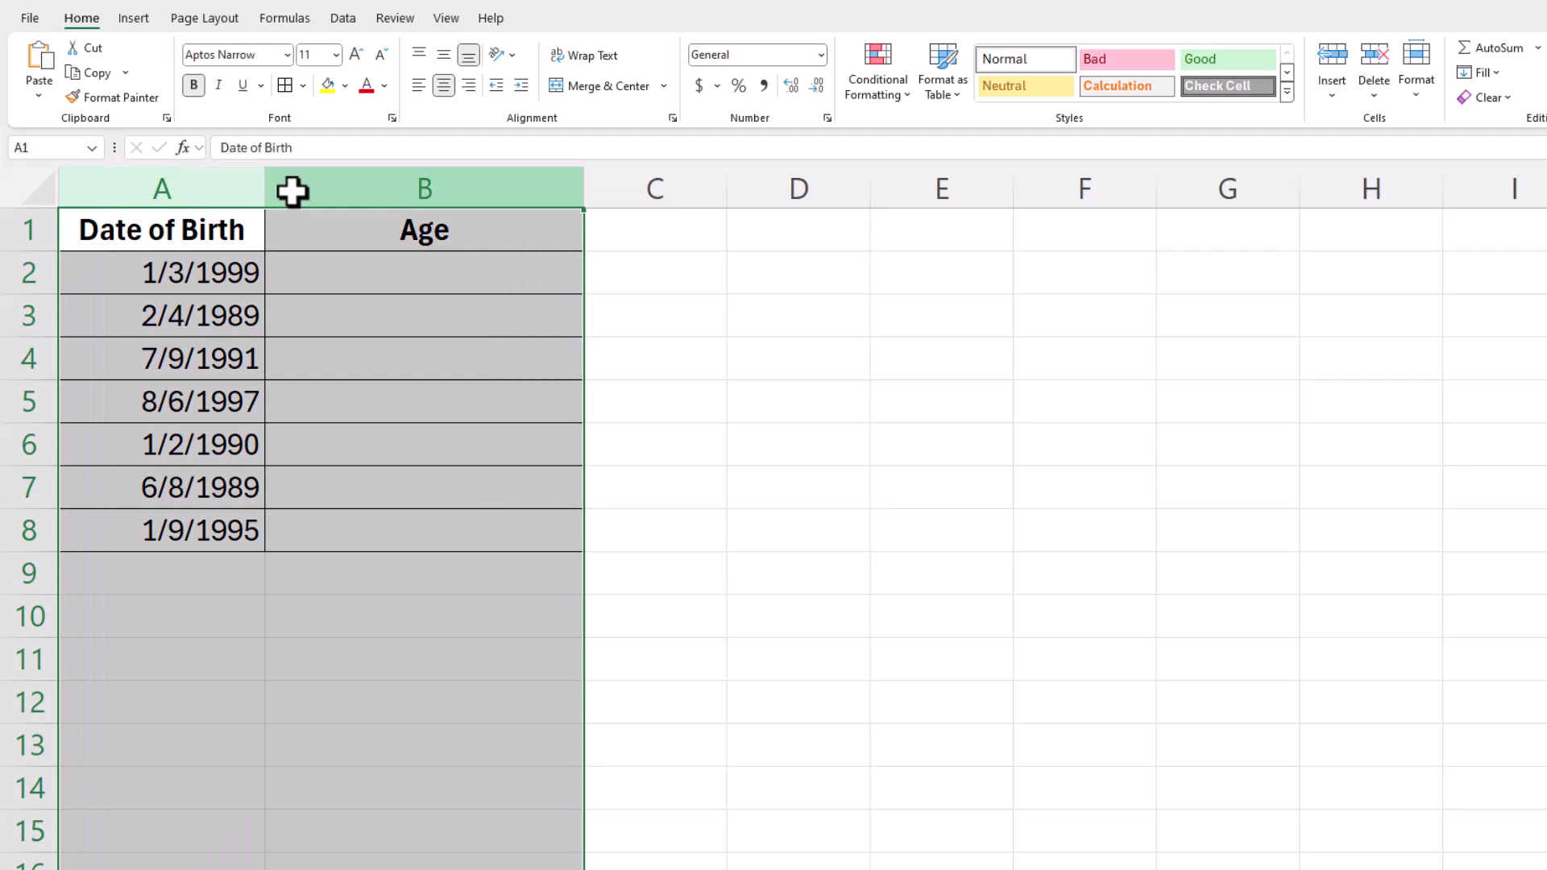
# Format the dates of birth in A2:A8 with the Date type 14-Mar-12.
pyautogui.click(219, 273)
pyautogui.moveTo(207, 270); pyautogui.dragTo(208, 532)
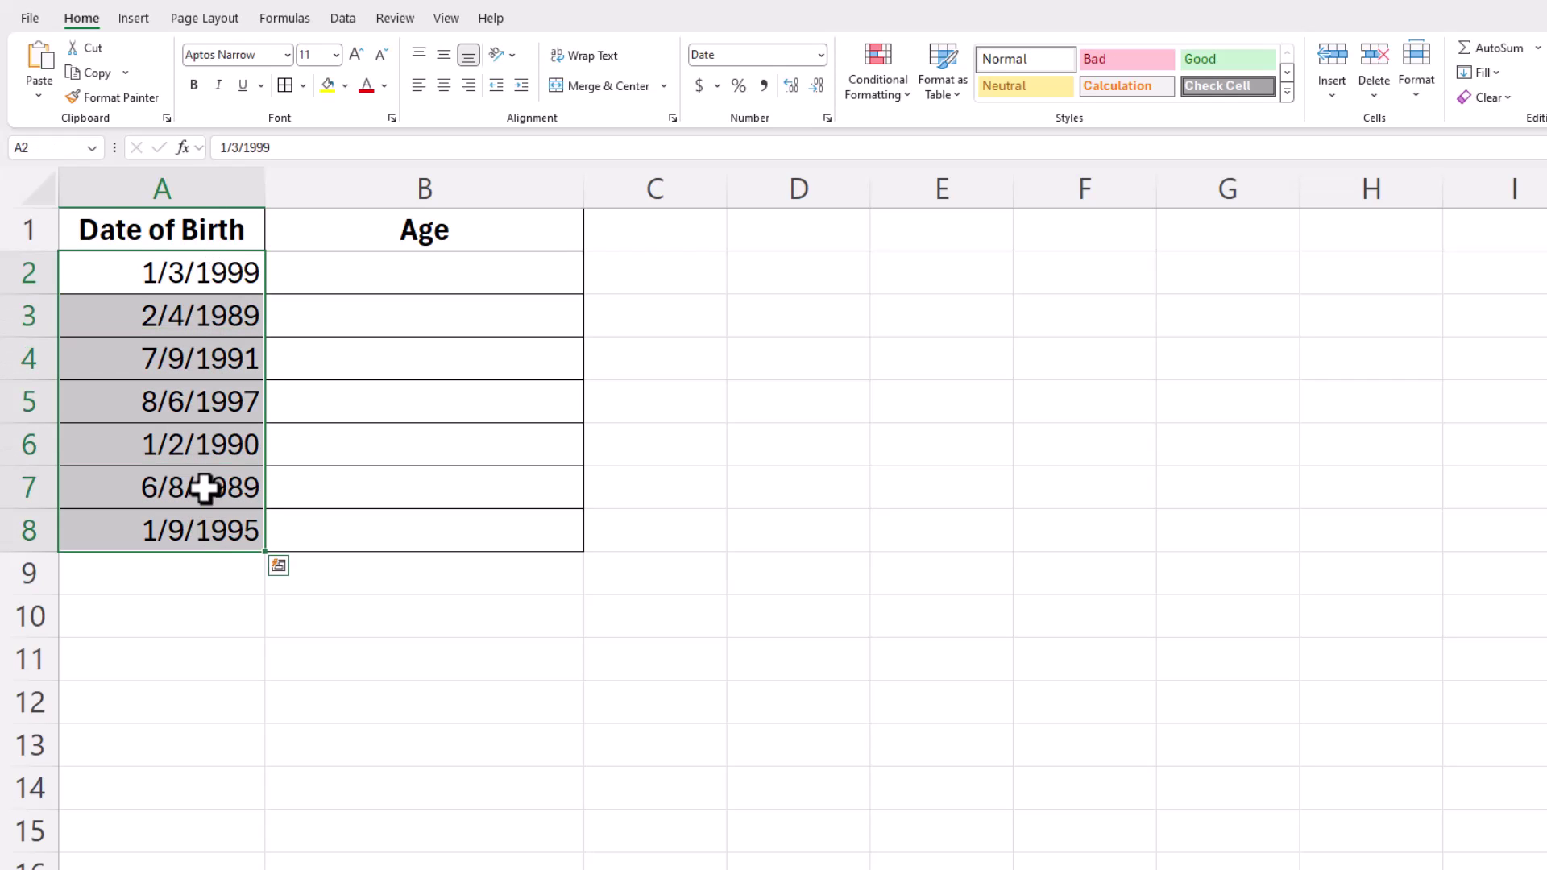
pyautogui.rightClick(196, 284)
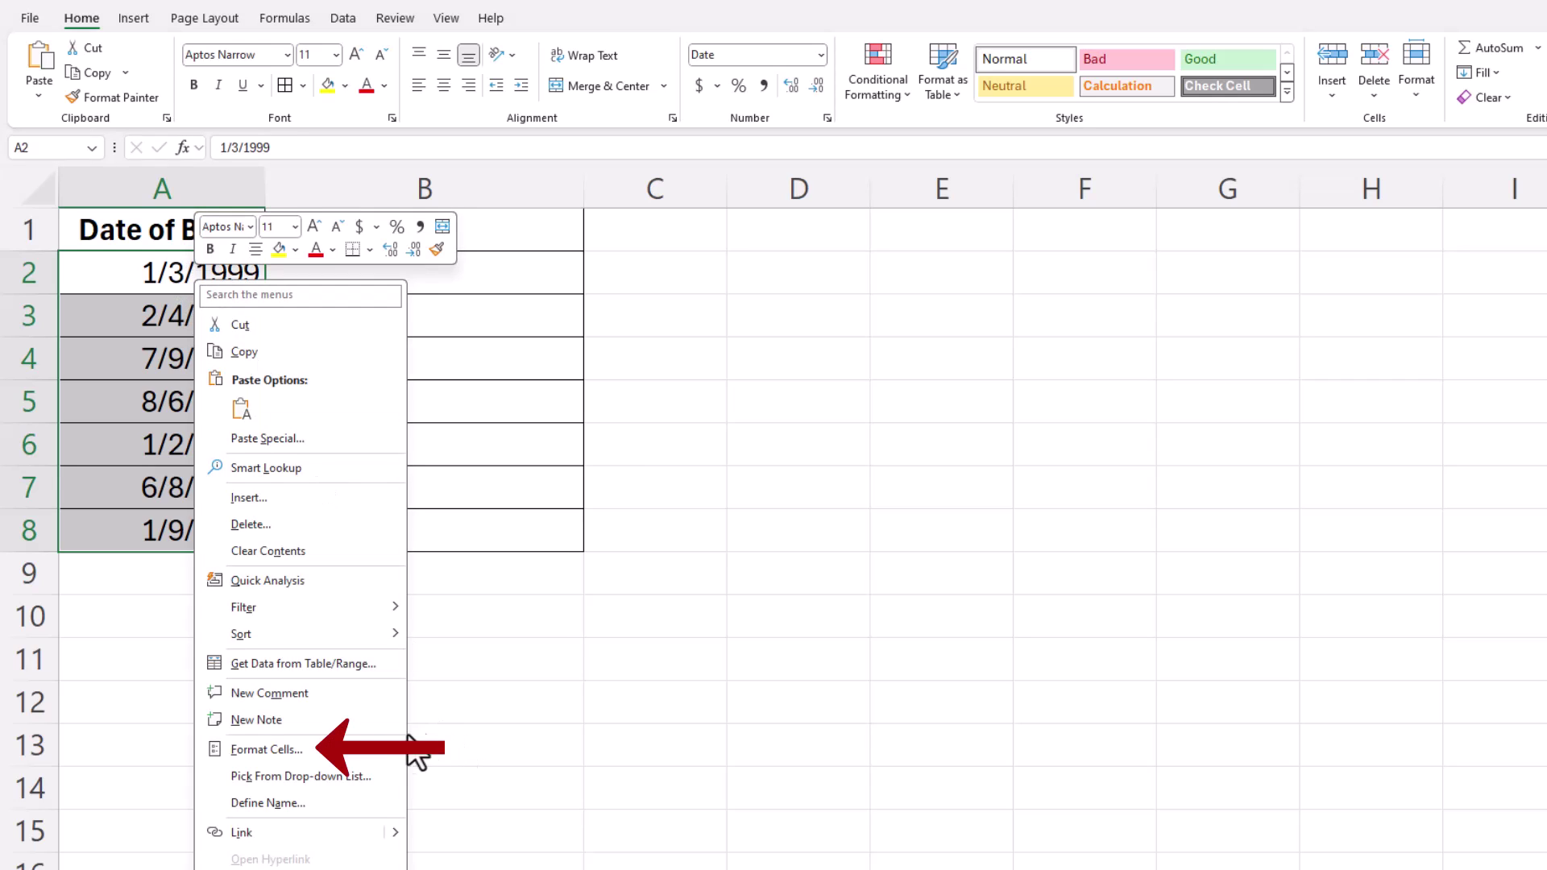
pyautogui.click(271, 751)
pyautogui.moveTo(163, 370); pyautogui.dragTo(642, 201)
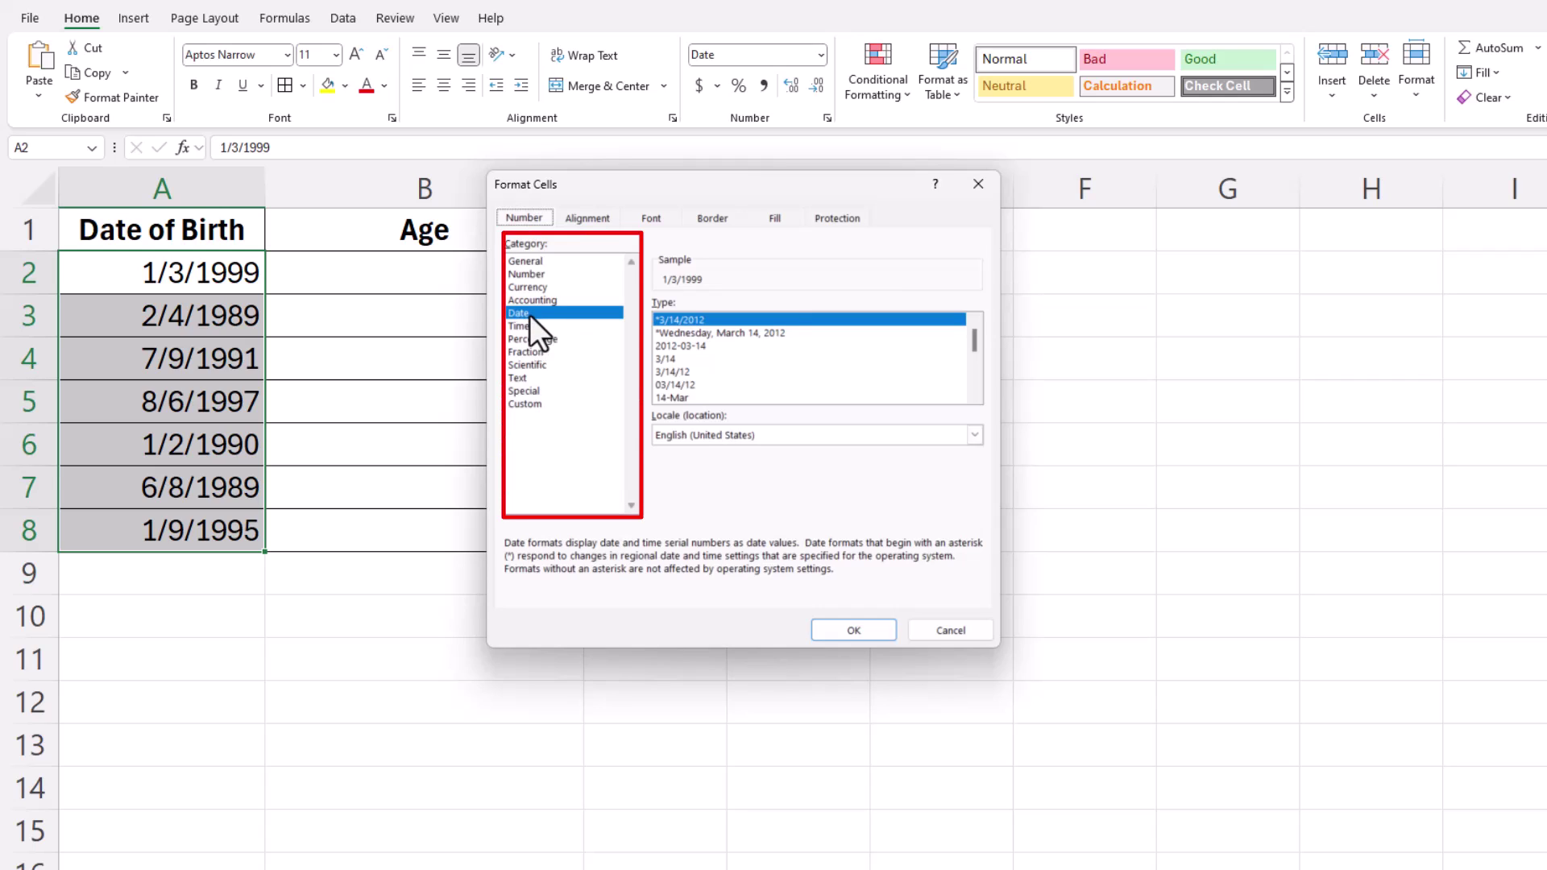
pyautogui.click(974, 397)
pyautogui.click(973, 397)
pyautogui.click(974, 397)
pyautogui.click(973, 397)
pyautogui.click(973, 397)
pyautogui.click(974, 397)
pyautogui.click(974, 397)
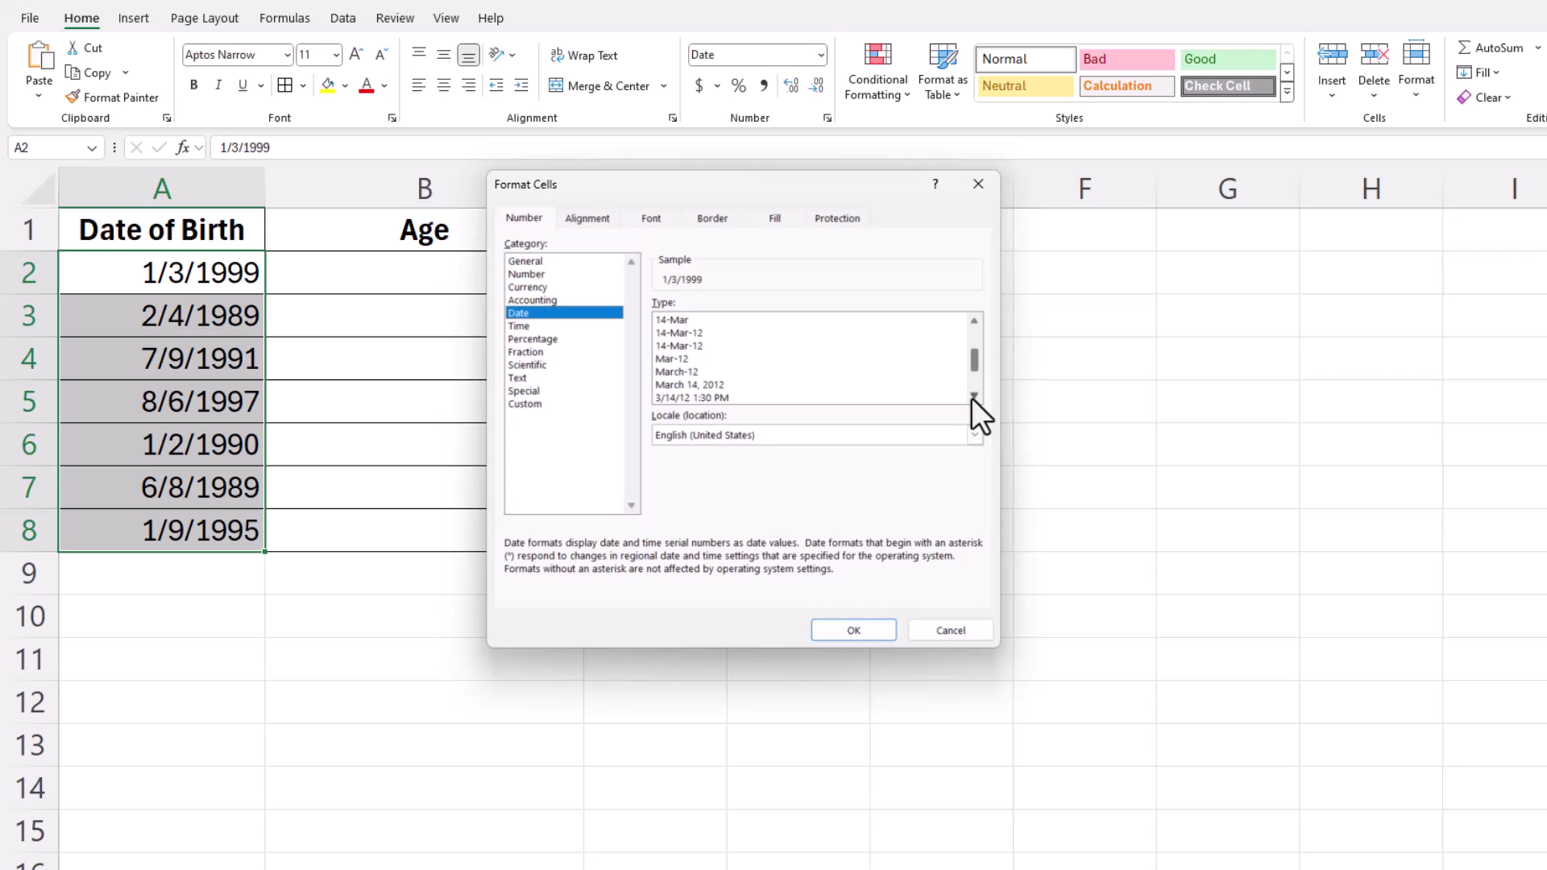
pyautogui.click(700, 333)
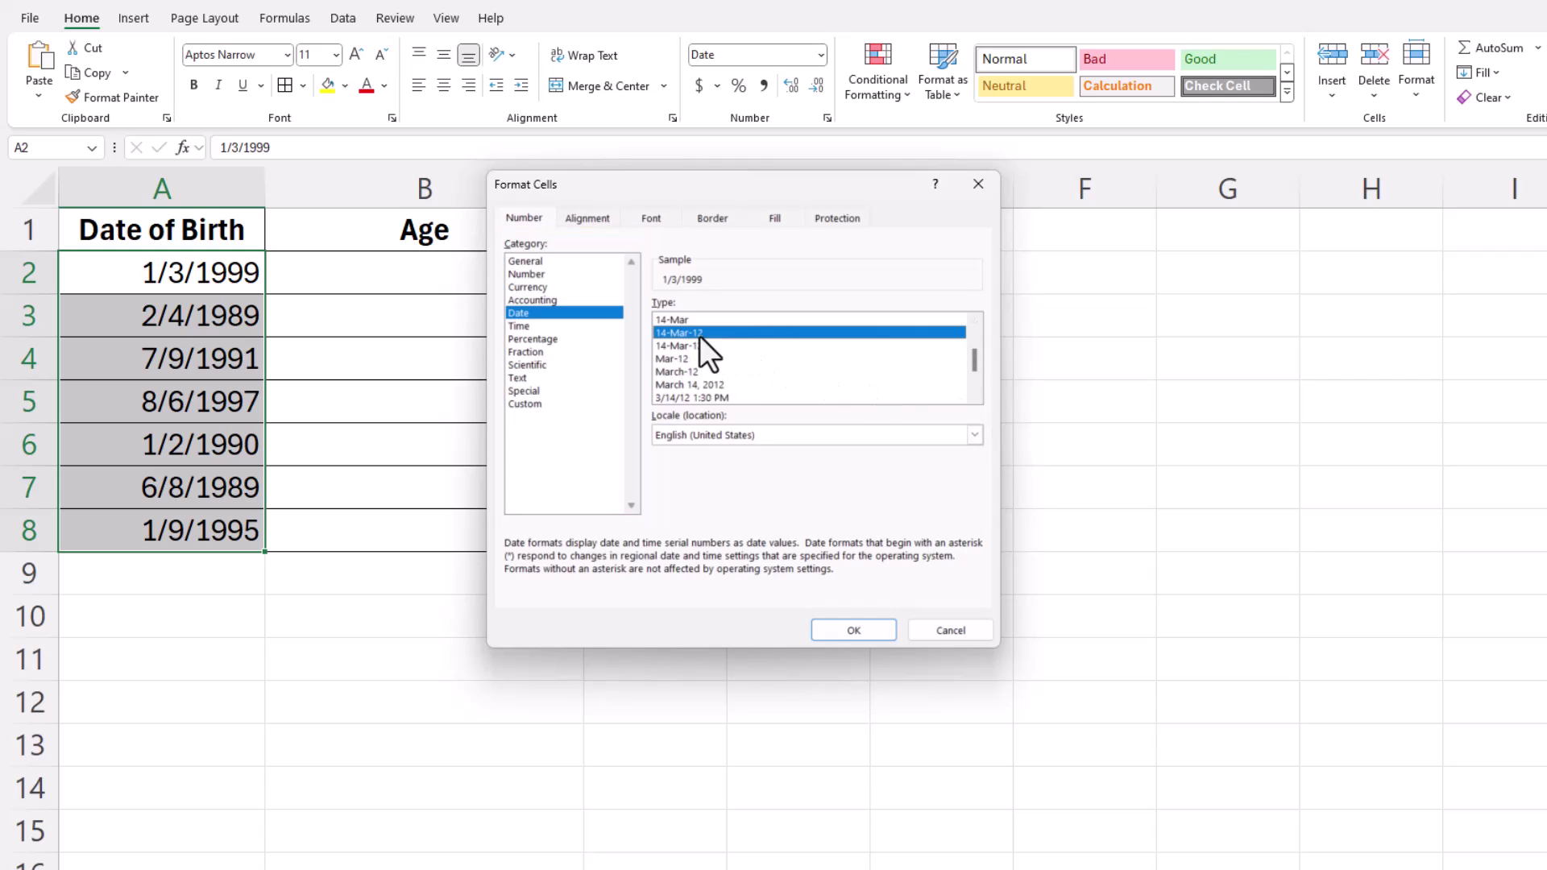
pyautogui.click(867, 629)
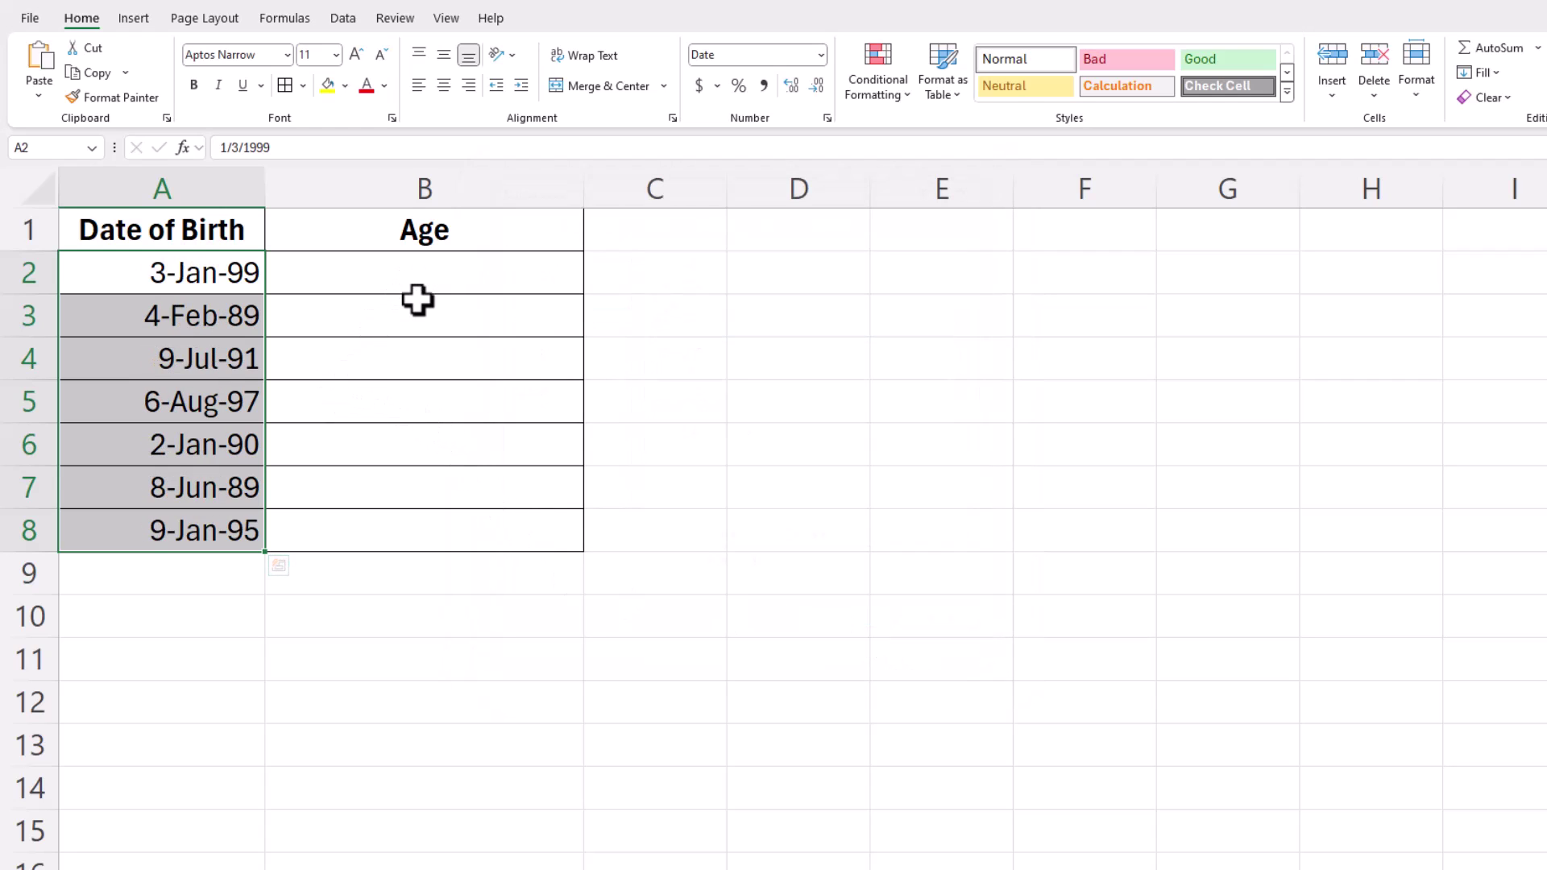
# Enter the formula =DATEDIF(A2,TODAY(),"Y") in B2 to calculate the age in full years.
pyautogui.click(457, 280)
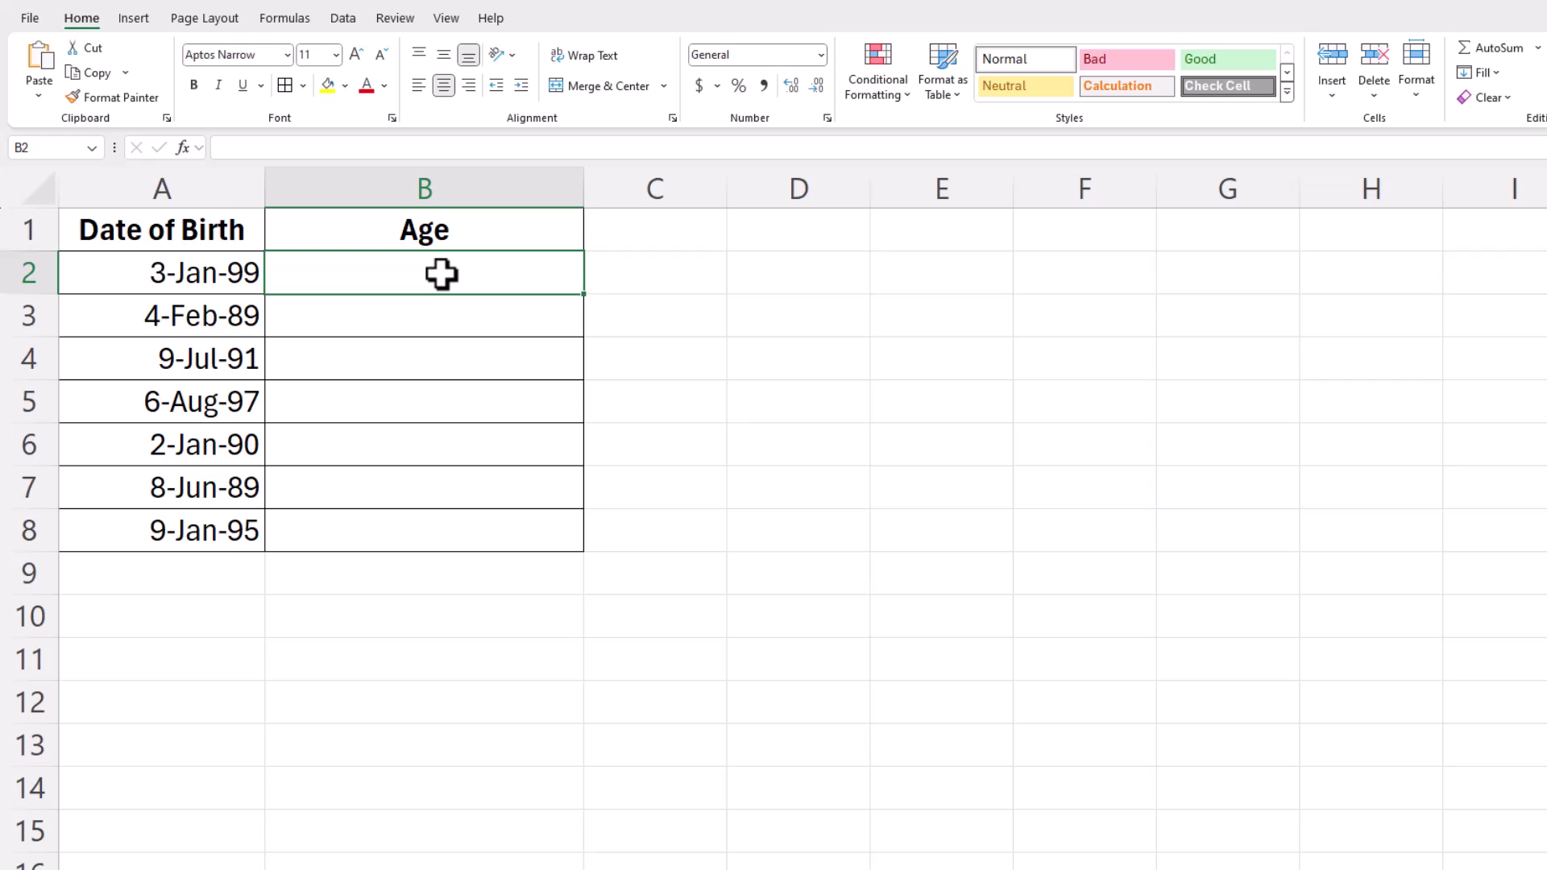
pyautogui.write('=')
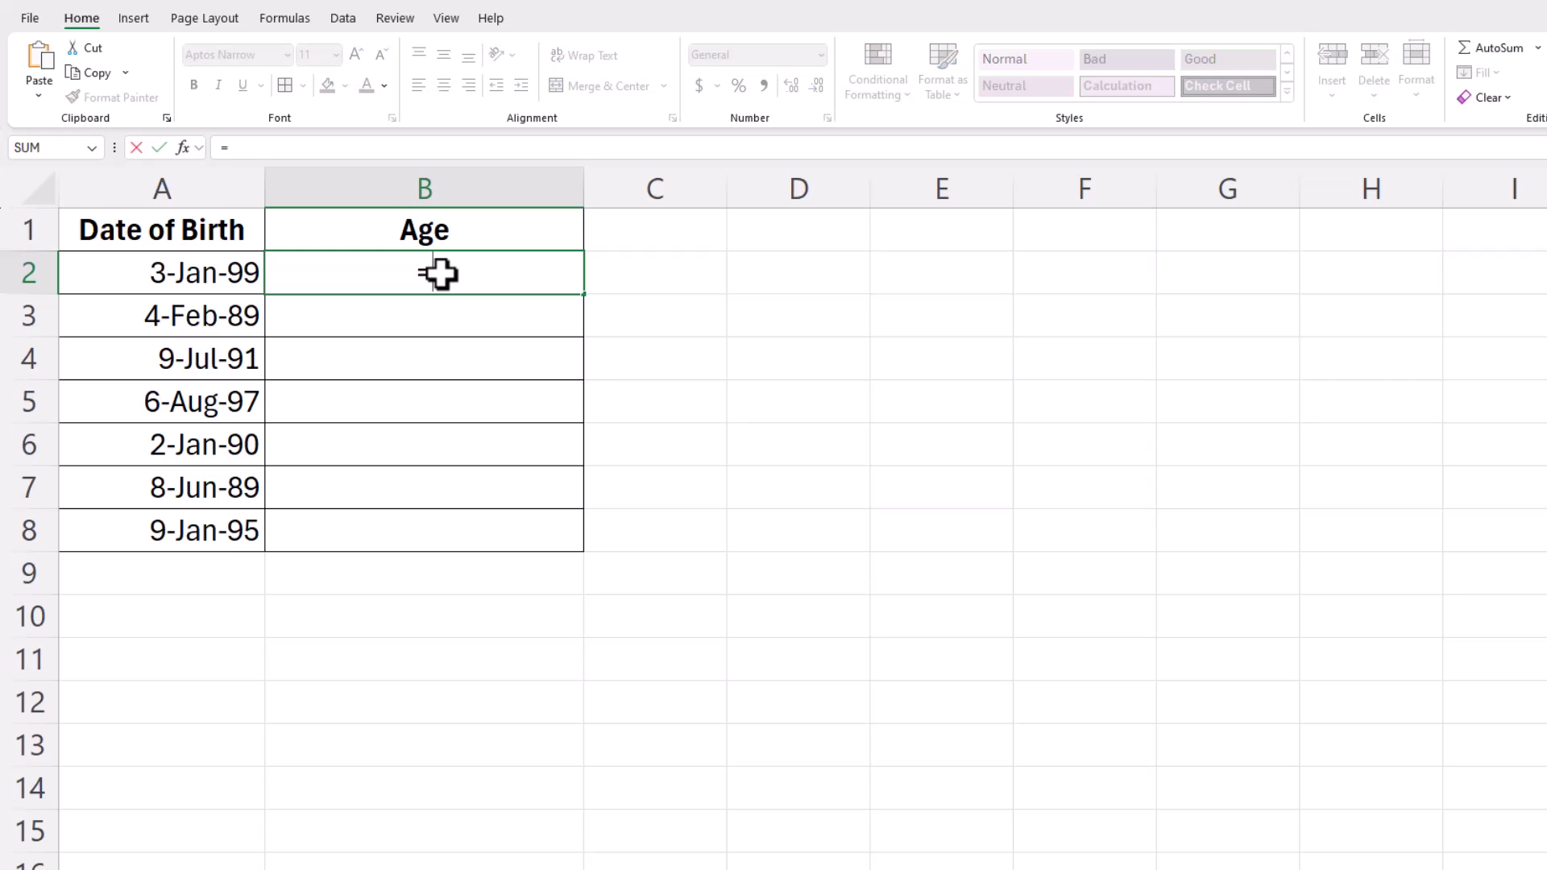
pyautogui.write('DATE')
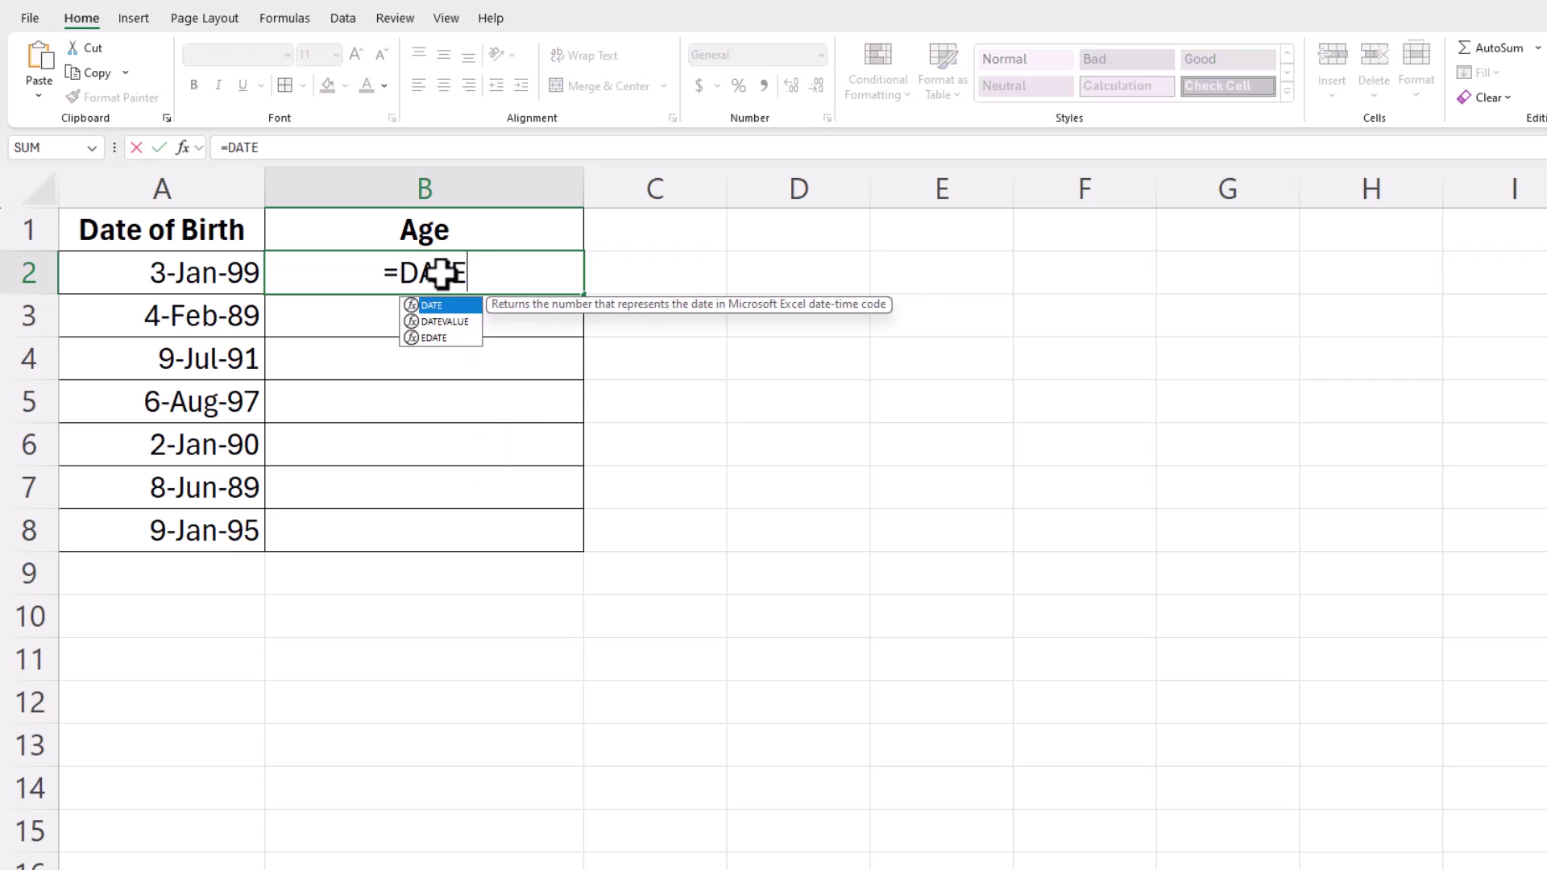
pyautogui.write('DIF(')
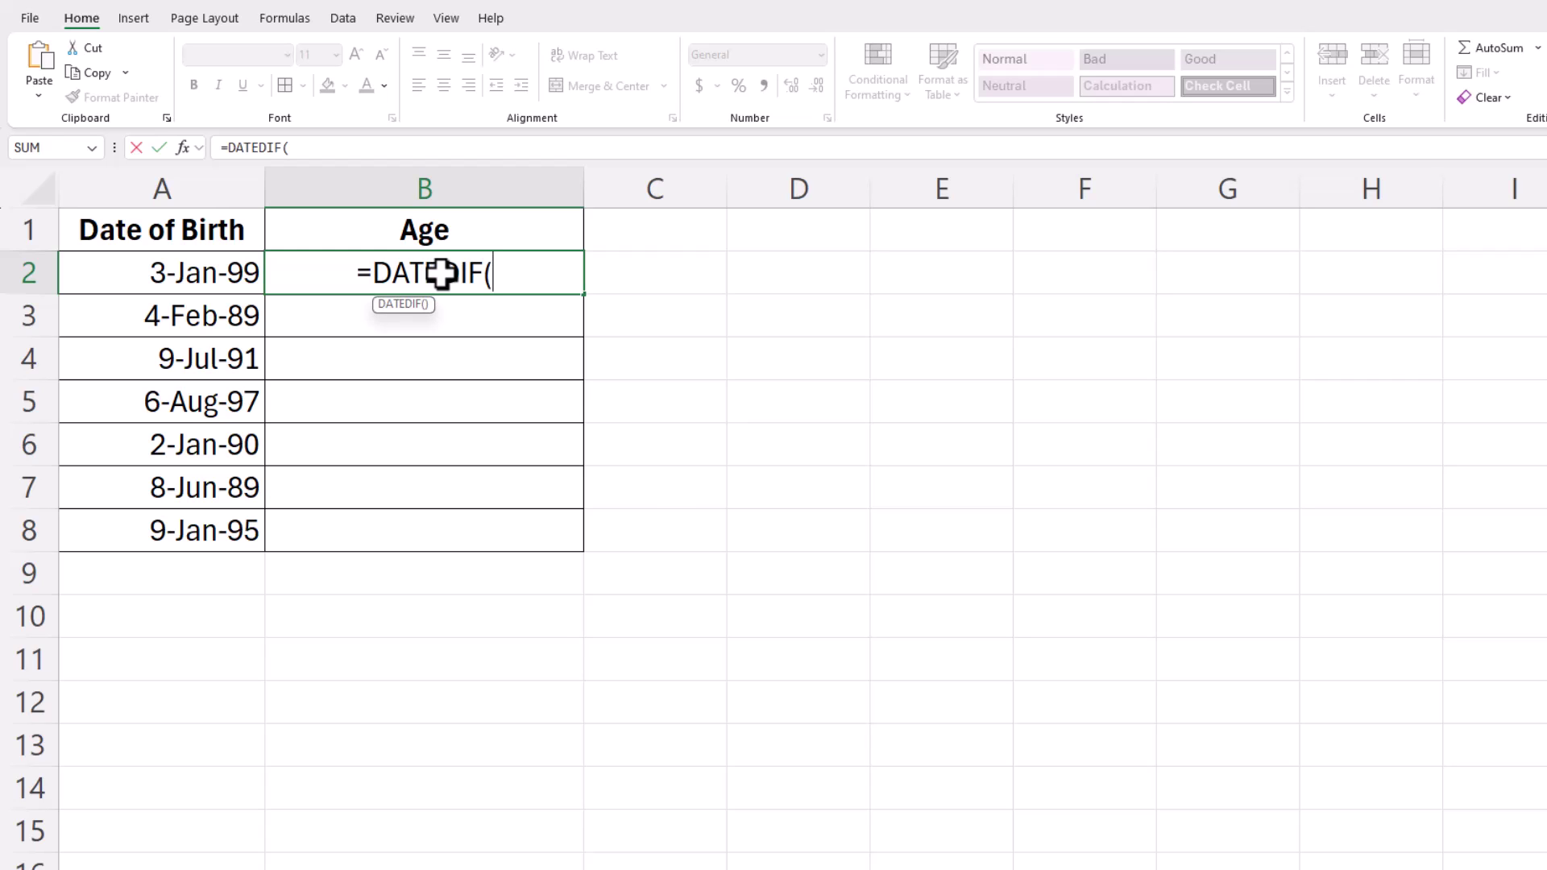
pyautogui.click(228, 280)
pyautogui.write(',')
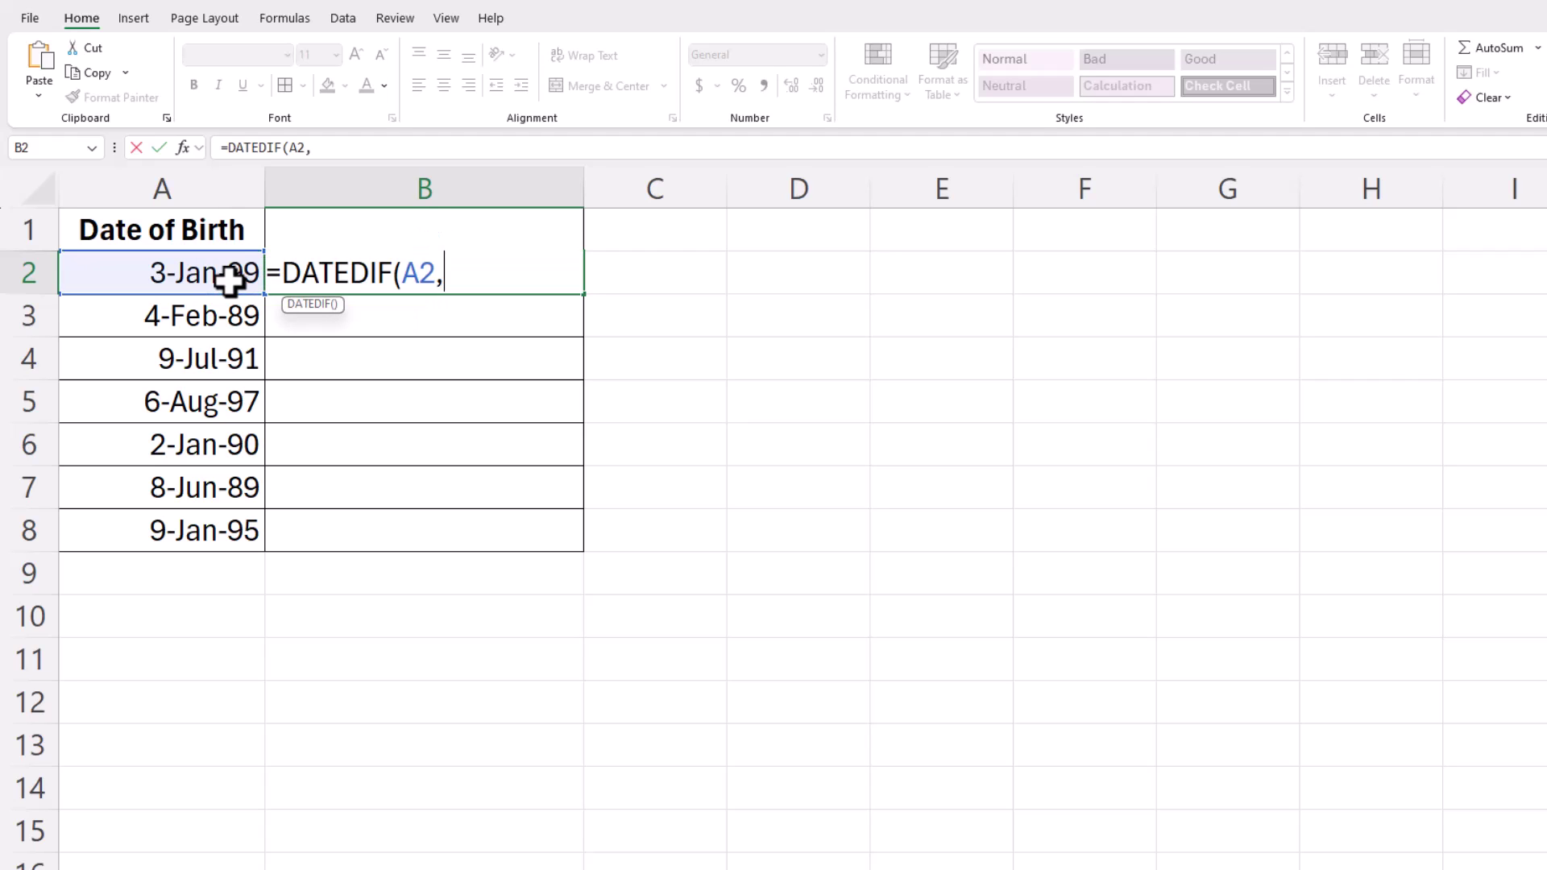
pyautogui.write('TODAY()')
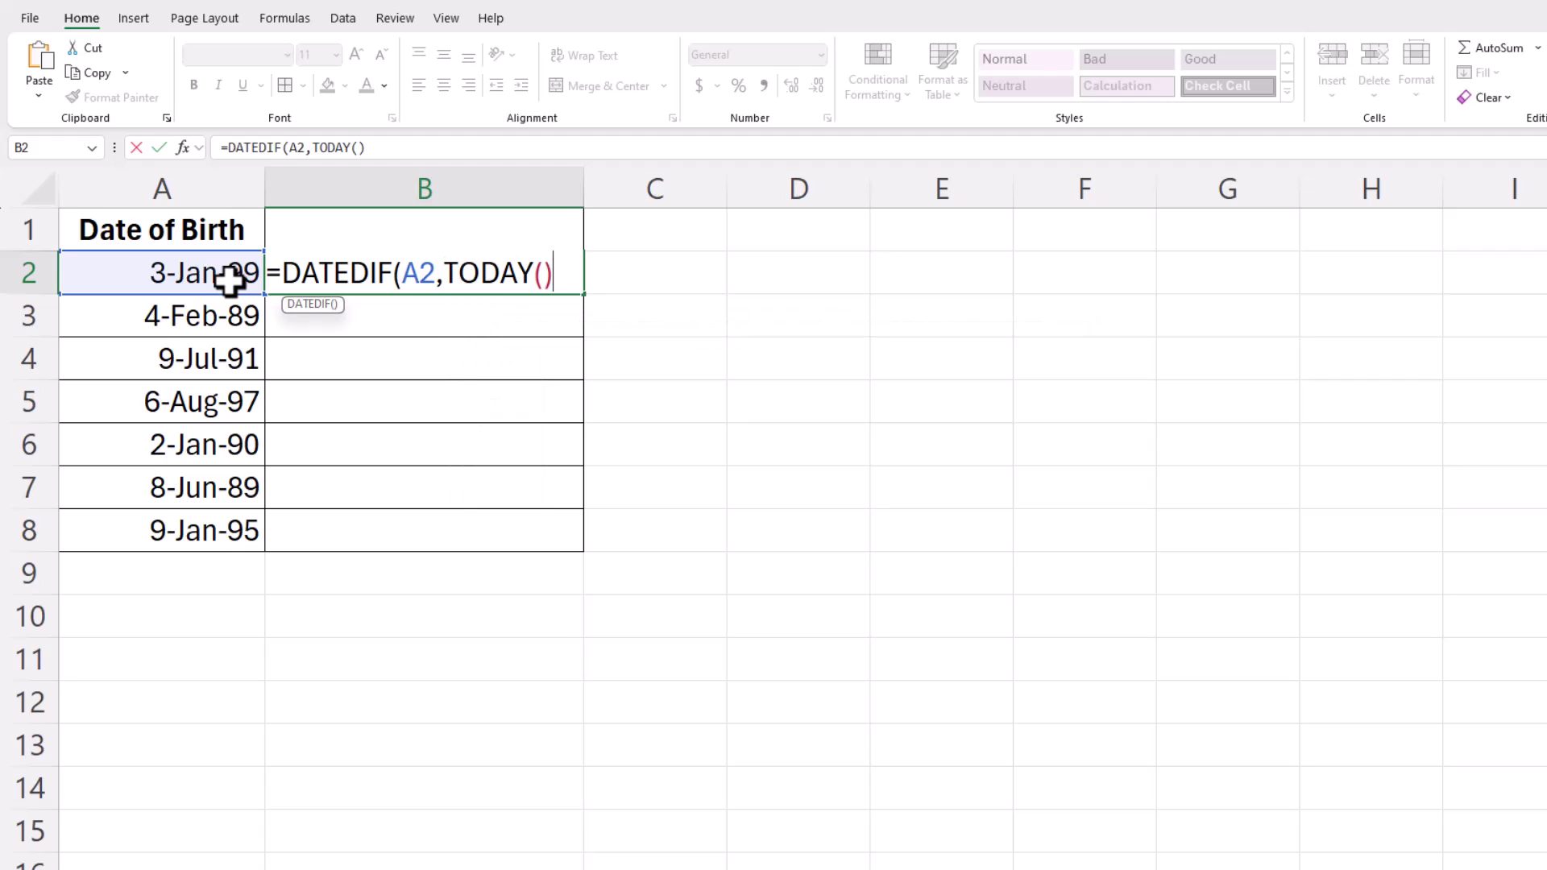
pyautogui.write(',')
pyautogui.write('"Y')
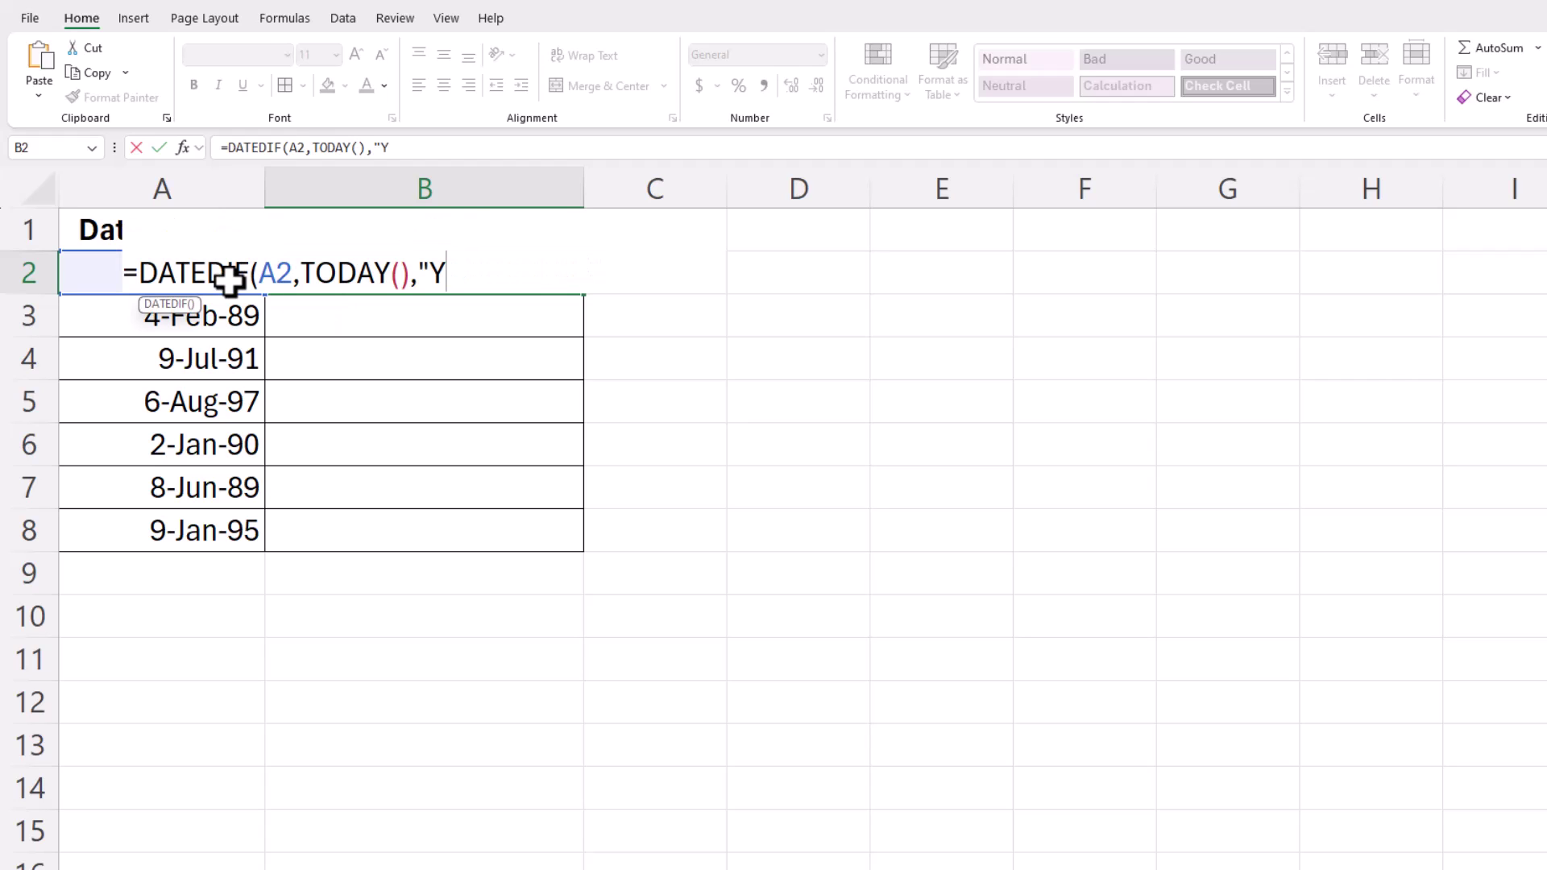
pyautogui.write('"')
pyautogui.write(')')
pyautogui.press('Return')
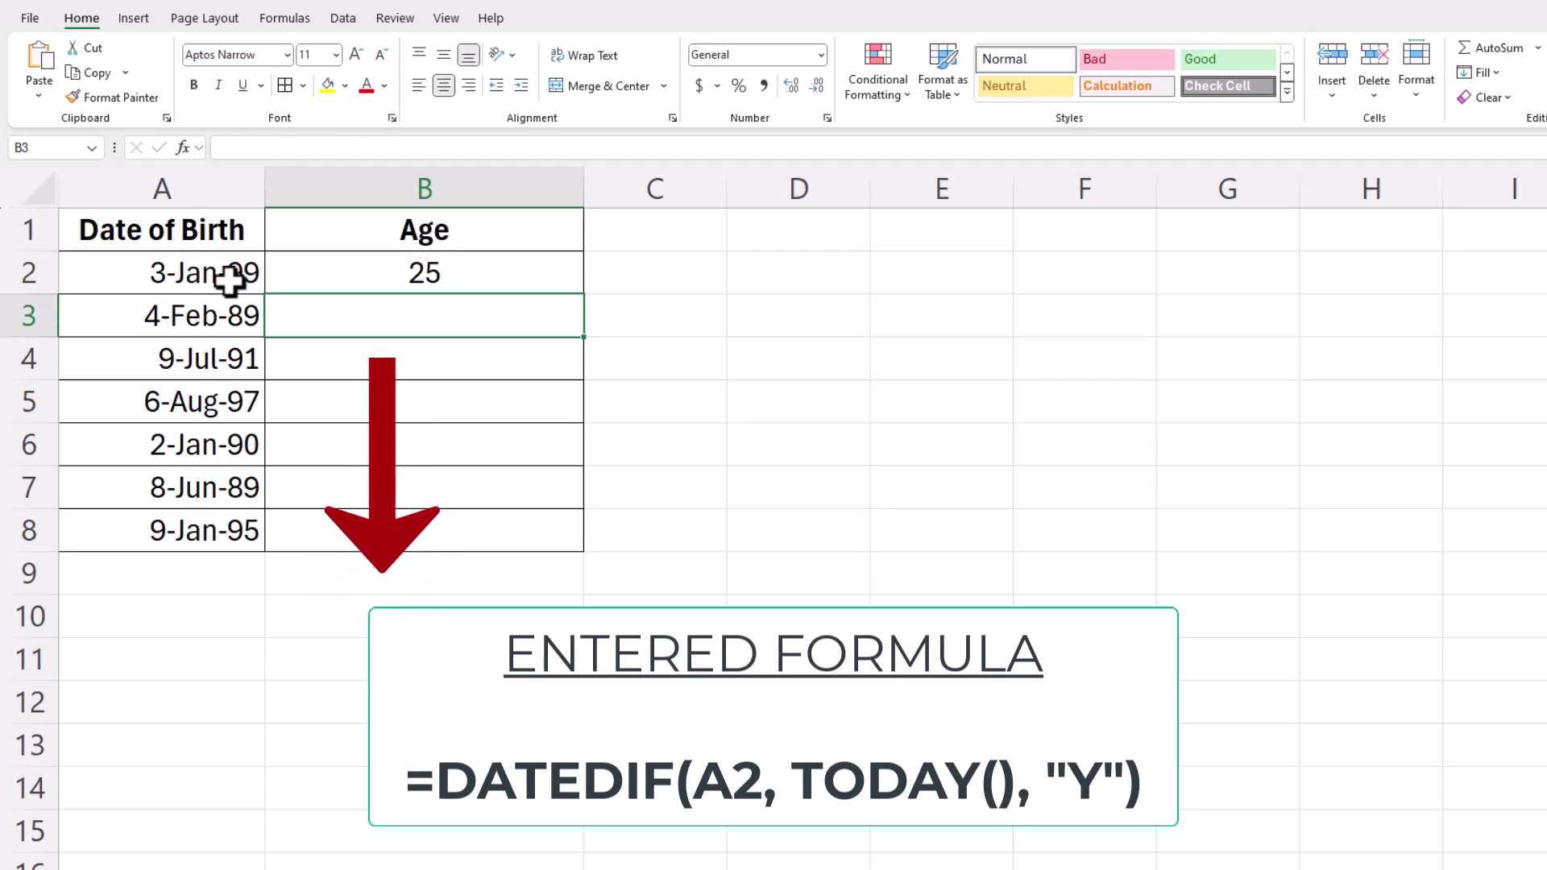
# Change the unit argument of the DATEDIF formula in B2 to "M" to calculate the age in months.
pyautogui.click(341, 280)
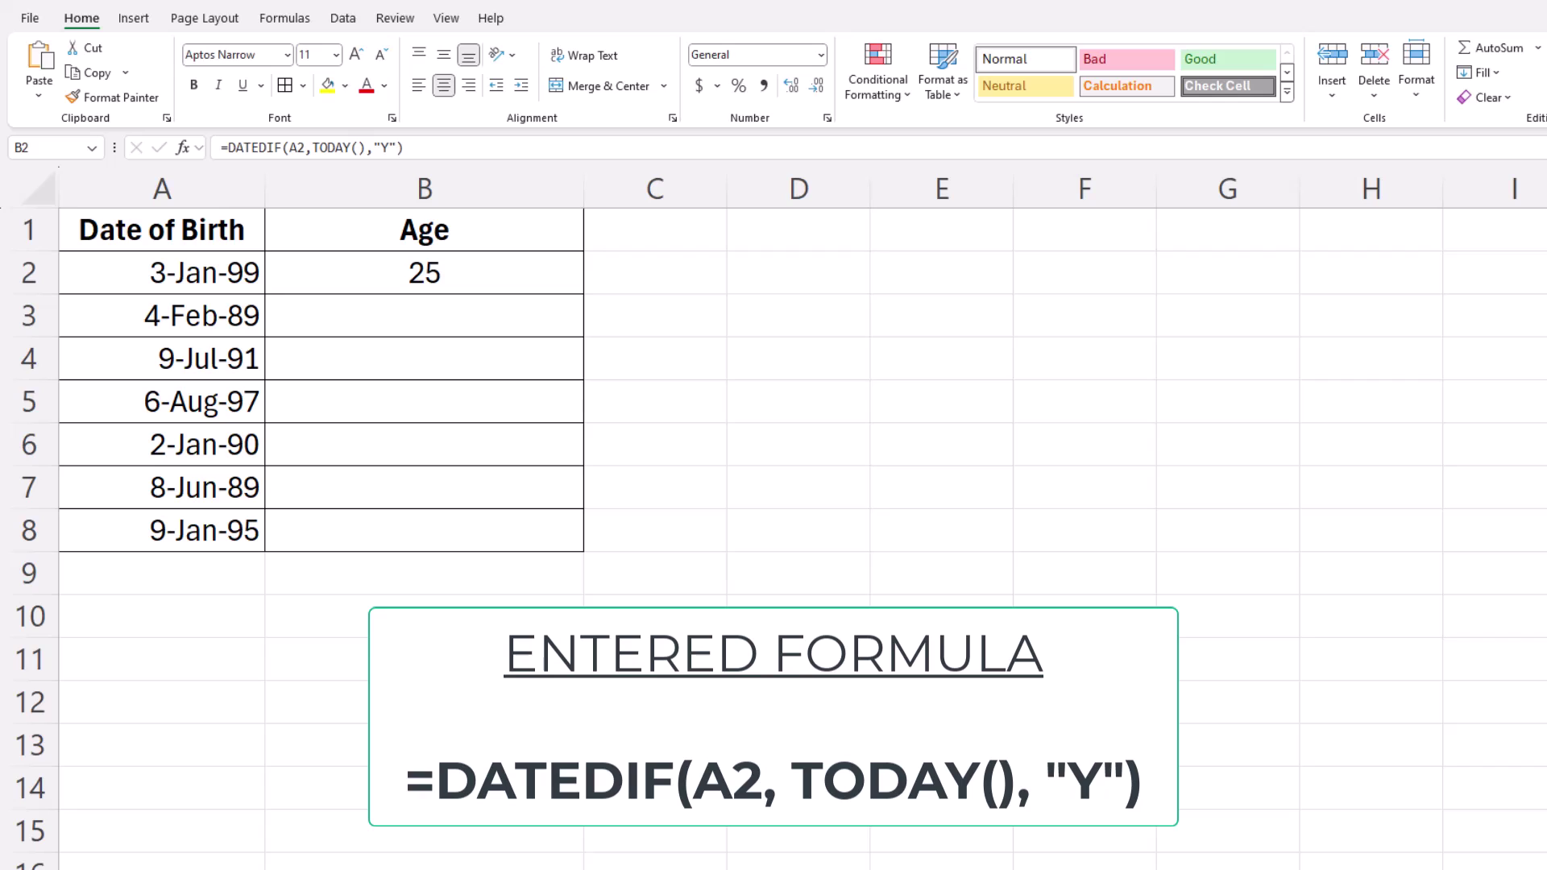
pyautogui.click(471, 272)
pyautogui.doubleClick(472, 272)
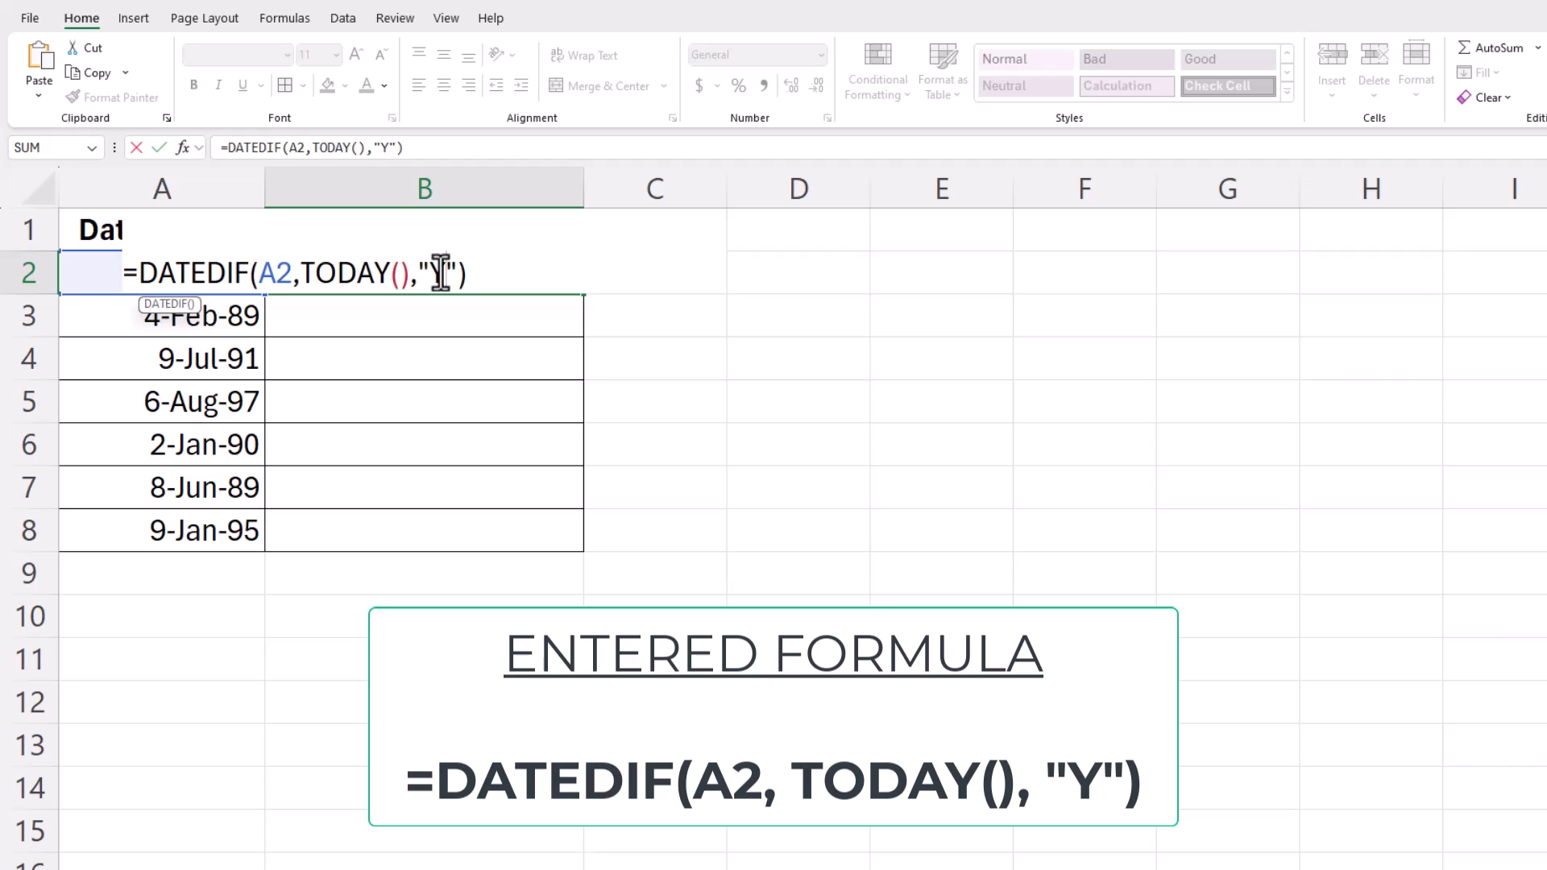
pyautogui.click(441, 273)
pyautogui.press('BackSpace')
pyautogui.write('M')
pyautogui.press('Return')
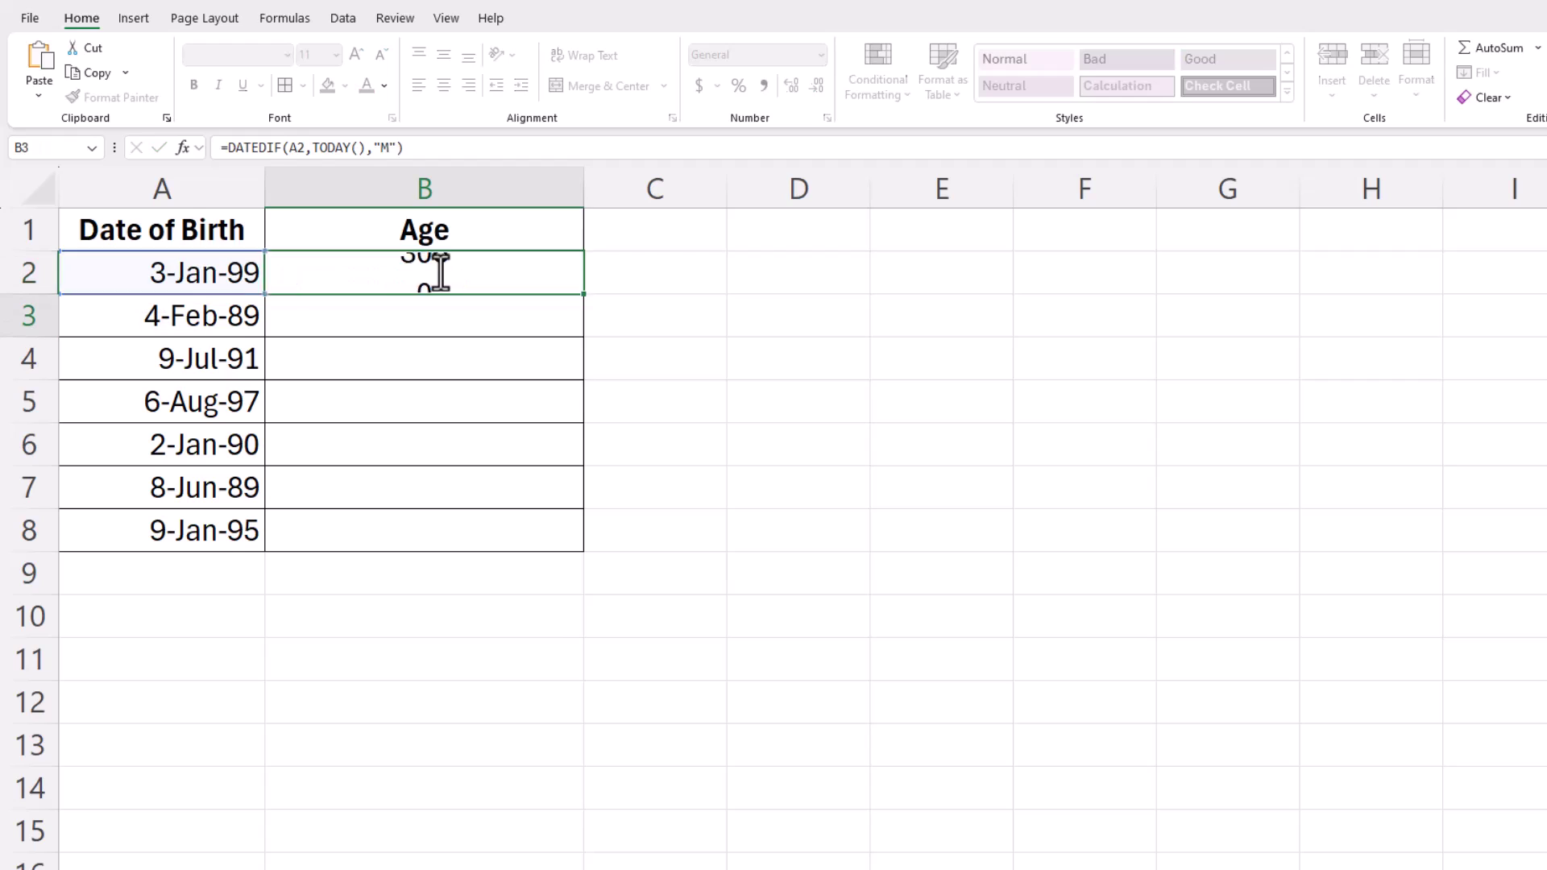
# Replace the formula in B2 with =DATEDIF(A2, TODAY(), "Y") & " years, " & DATEDIF(A2, TODAY(), "YM") & " months".
pyautogui.click(507, 271)
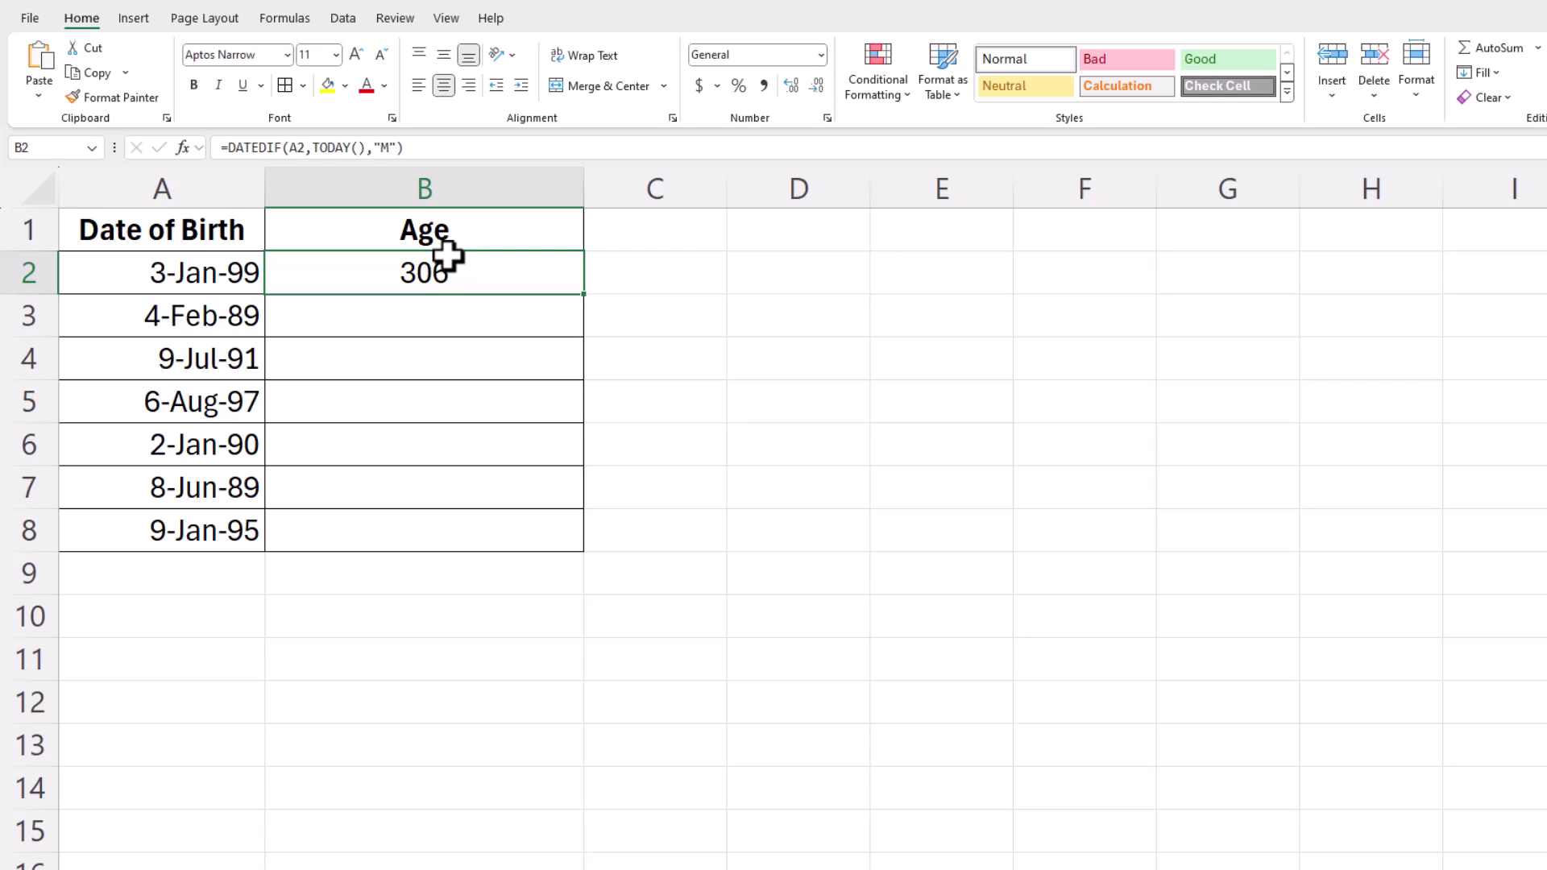
pyautogui.click(435, 148)
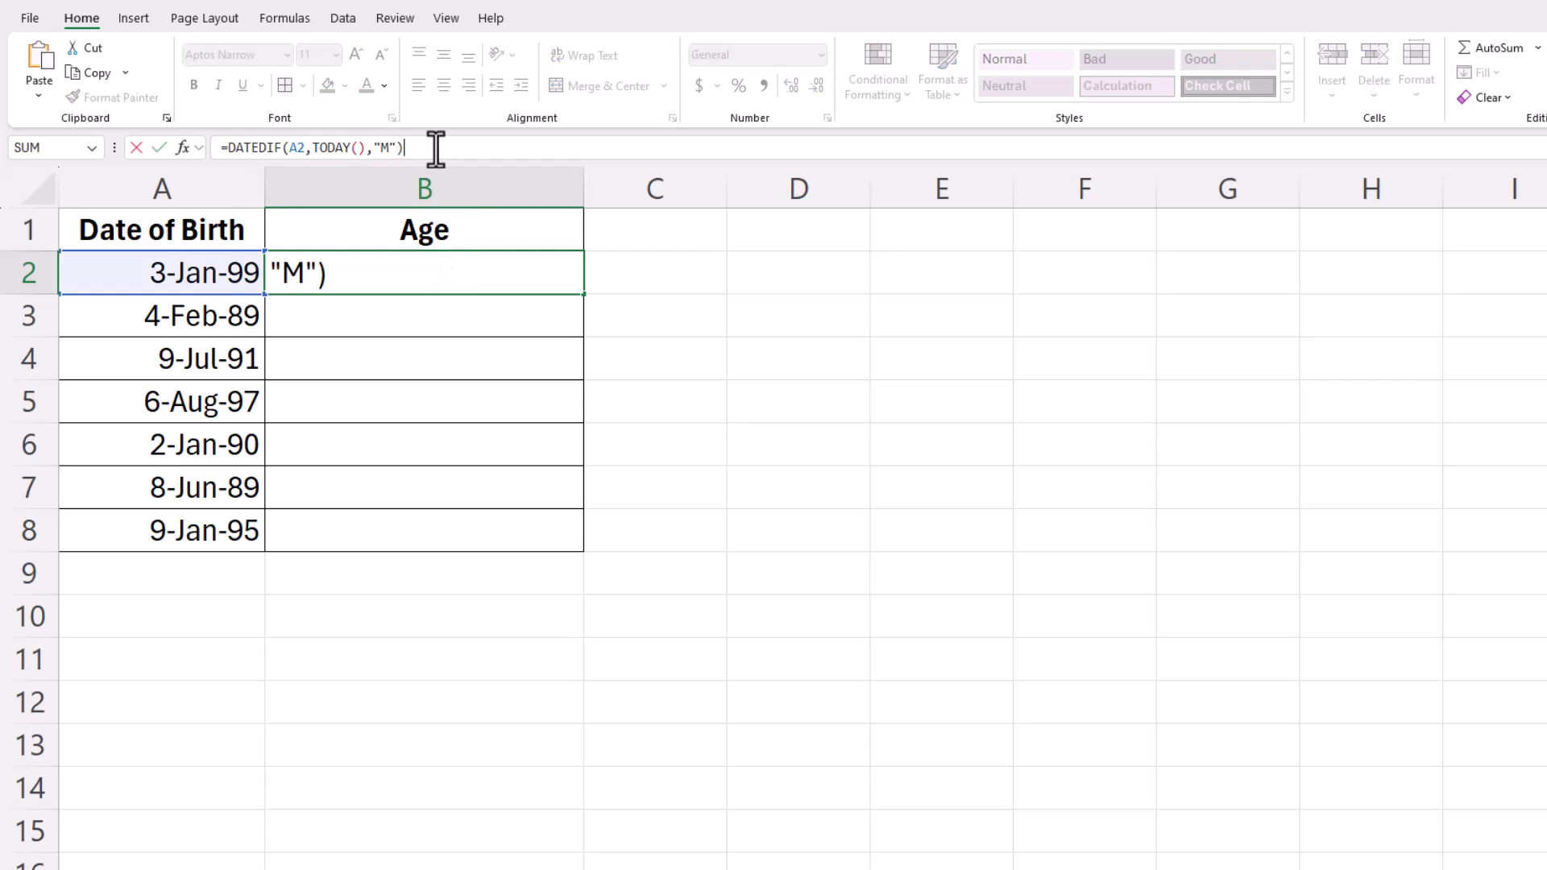
pyautogui.hotkey('ctrl', 'a')
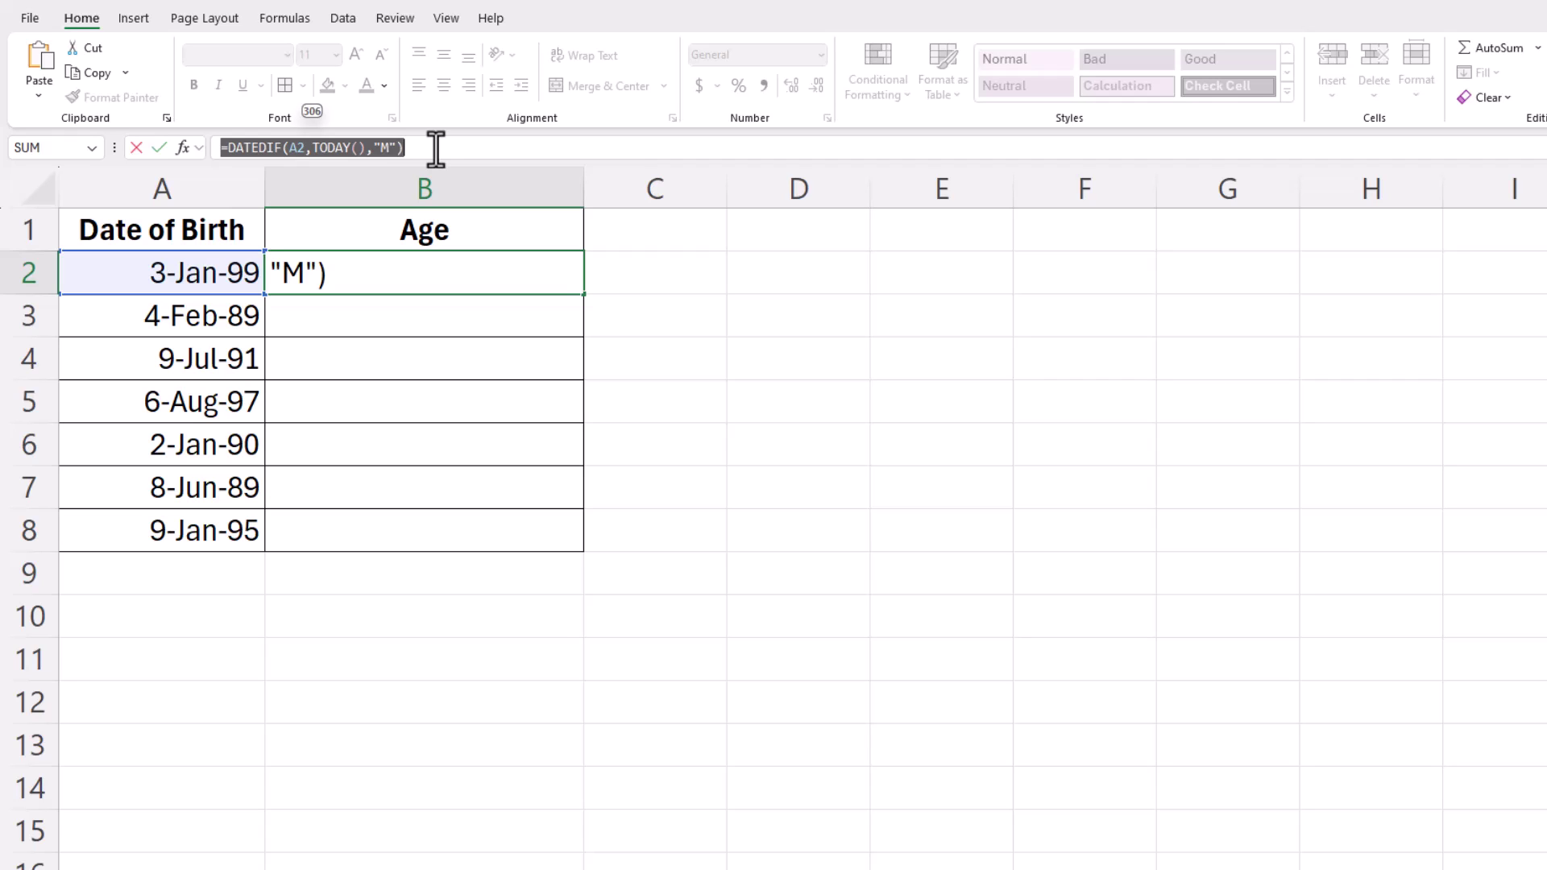
pyautogui.press('BackSpace')
pyautogui.hotkey('ctrl', 'v')
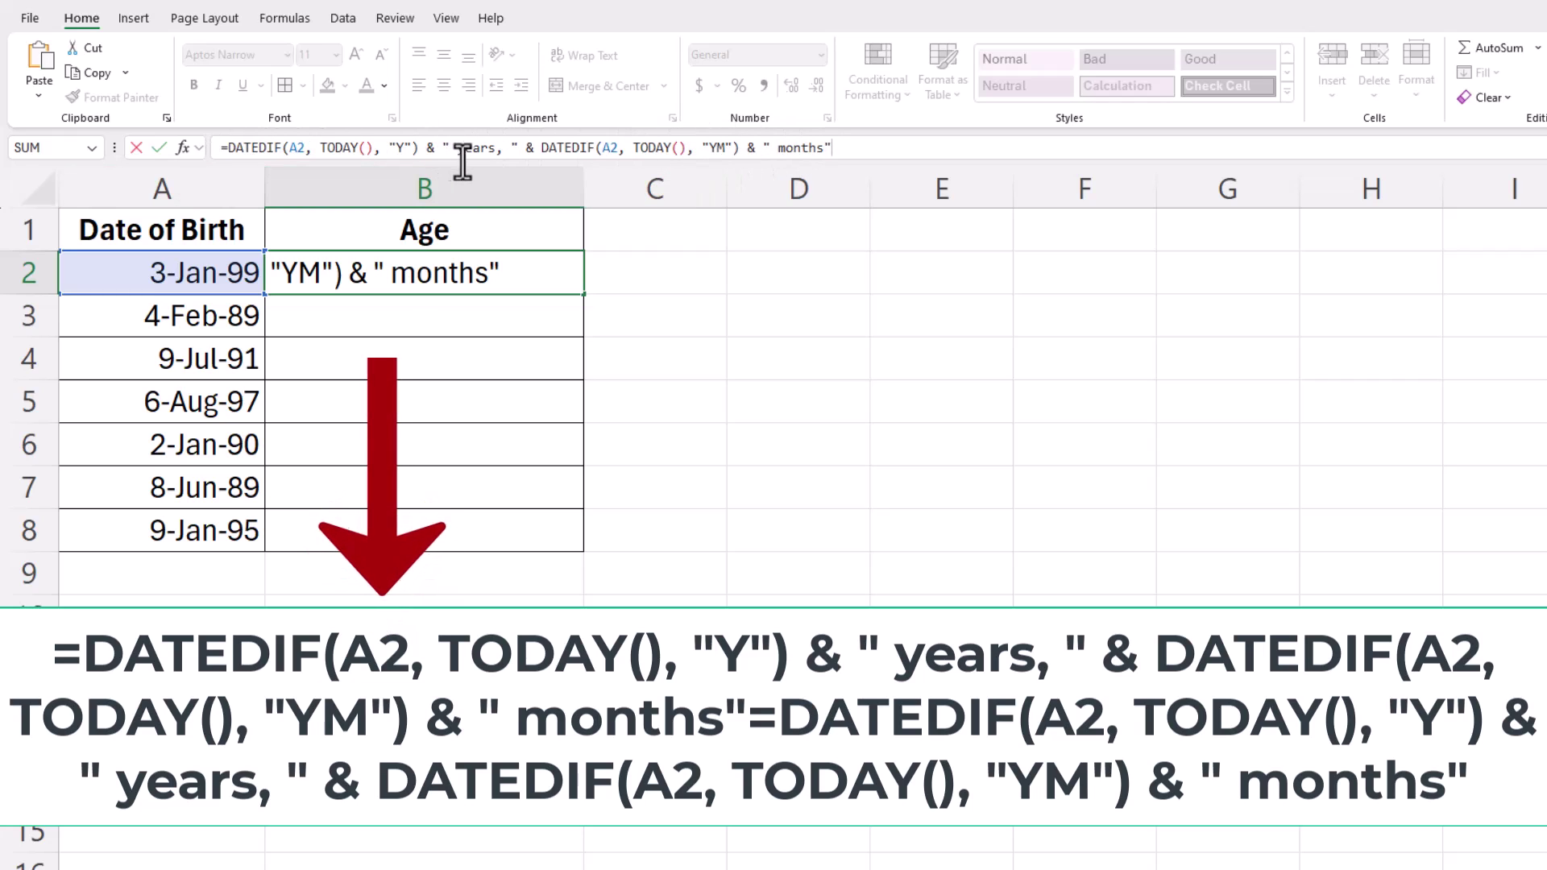
pyautogui.press('Return')
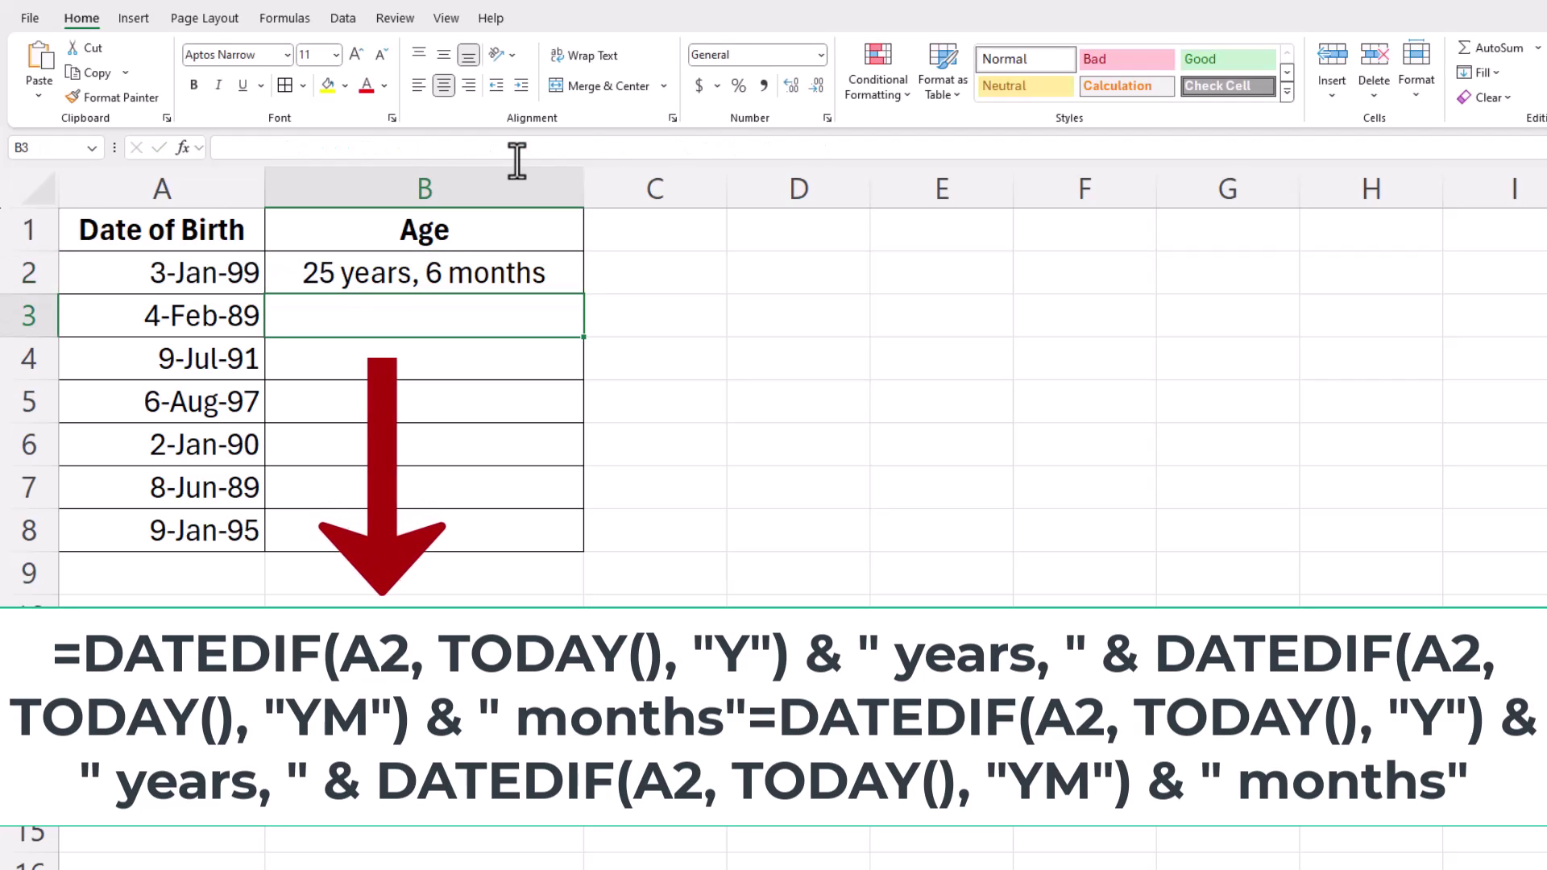
# Fill the age formula from B2 down through B8 and check the filled cells in the Age column.
pyautogui.click(464, 273)
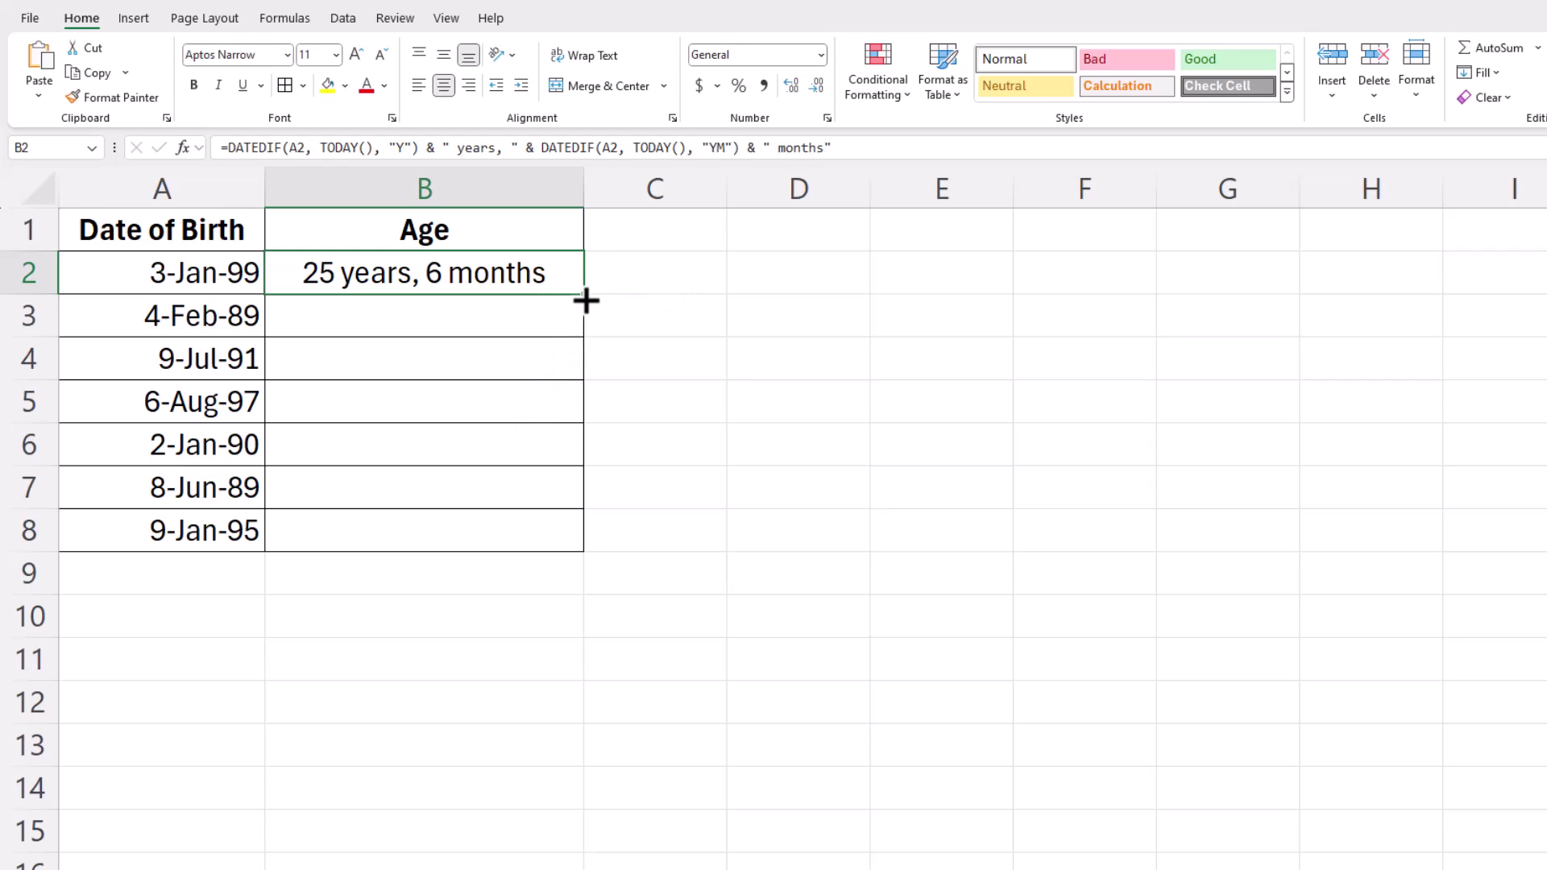
pyautogui.moveTo(586, 298); pyautogui.dragTo(564, 535)
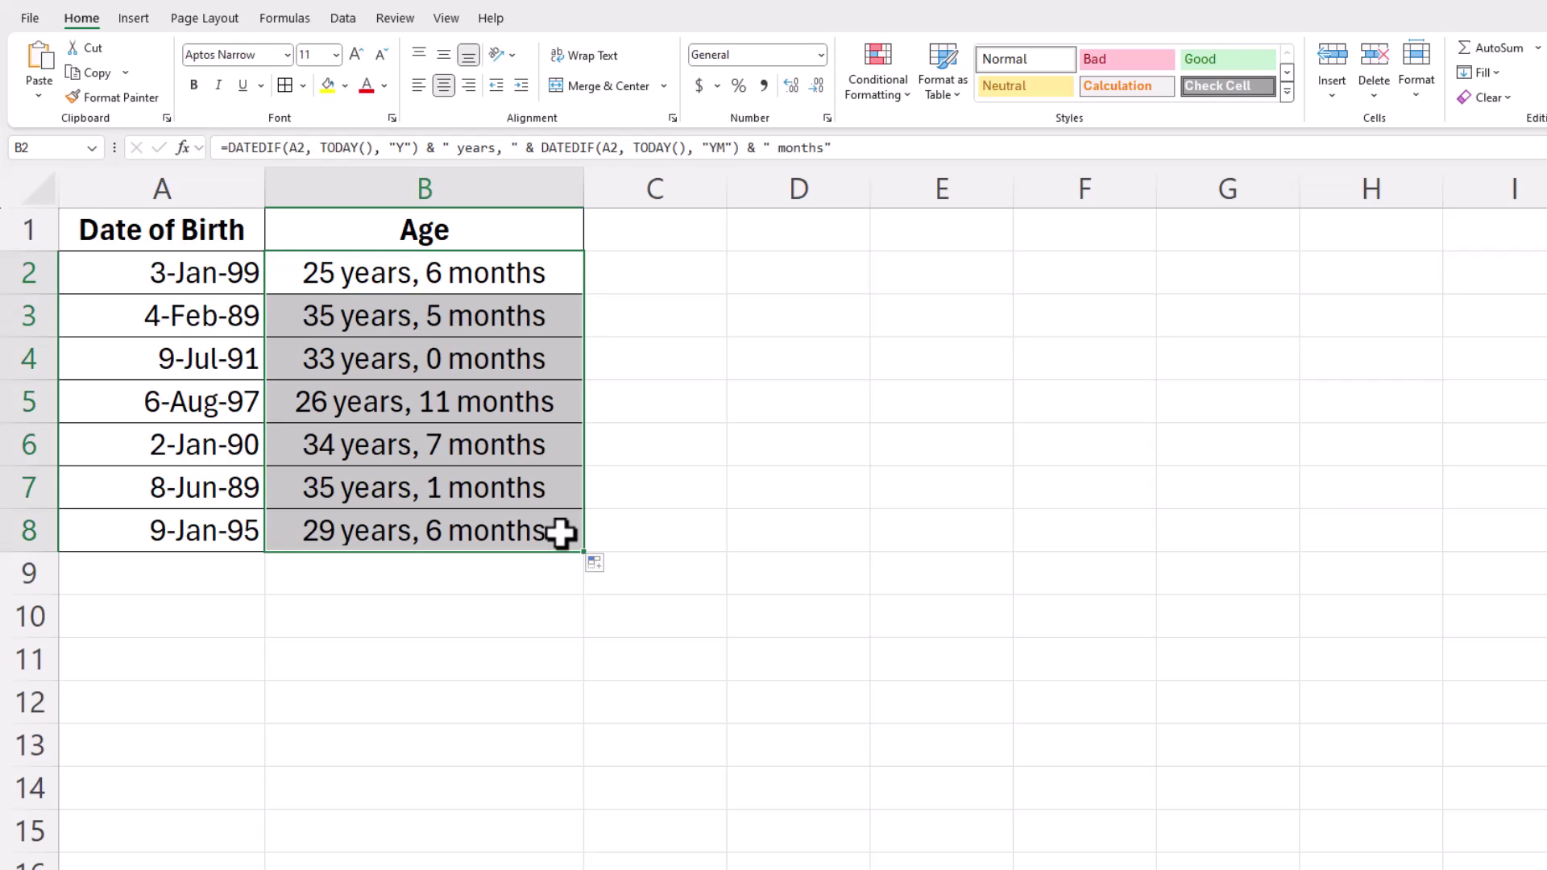
pyautogui.click(530, 323)
pyautogui.click(531, 359)
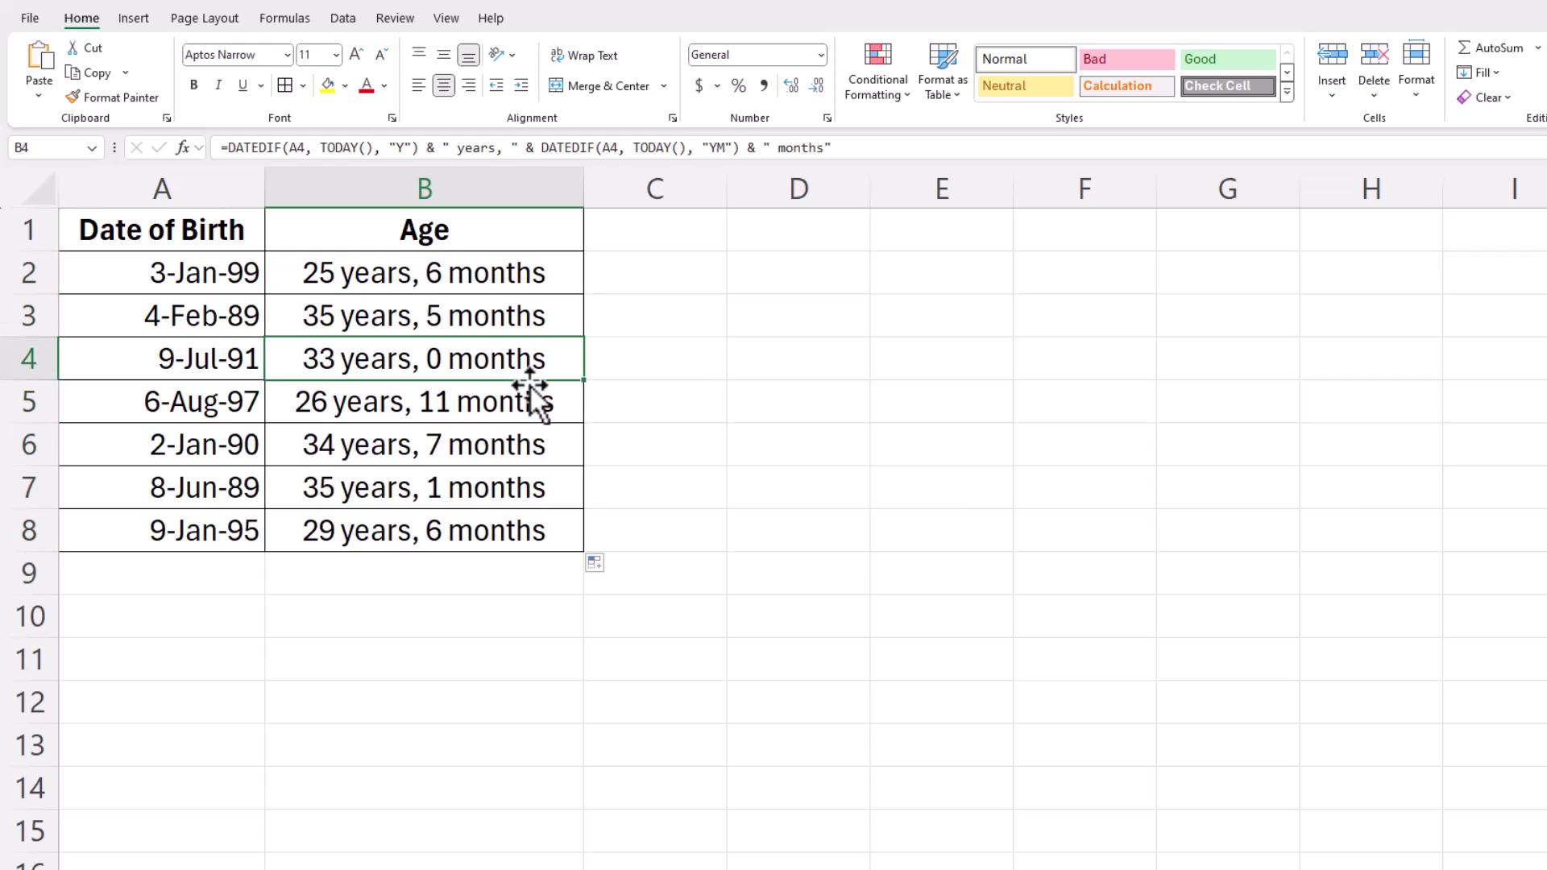
pyautogui.click(530, 398)
pyautogui.click(527, 443)
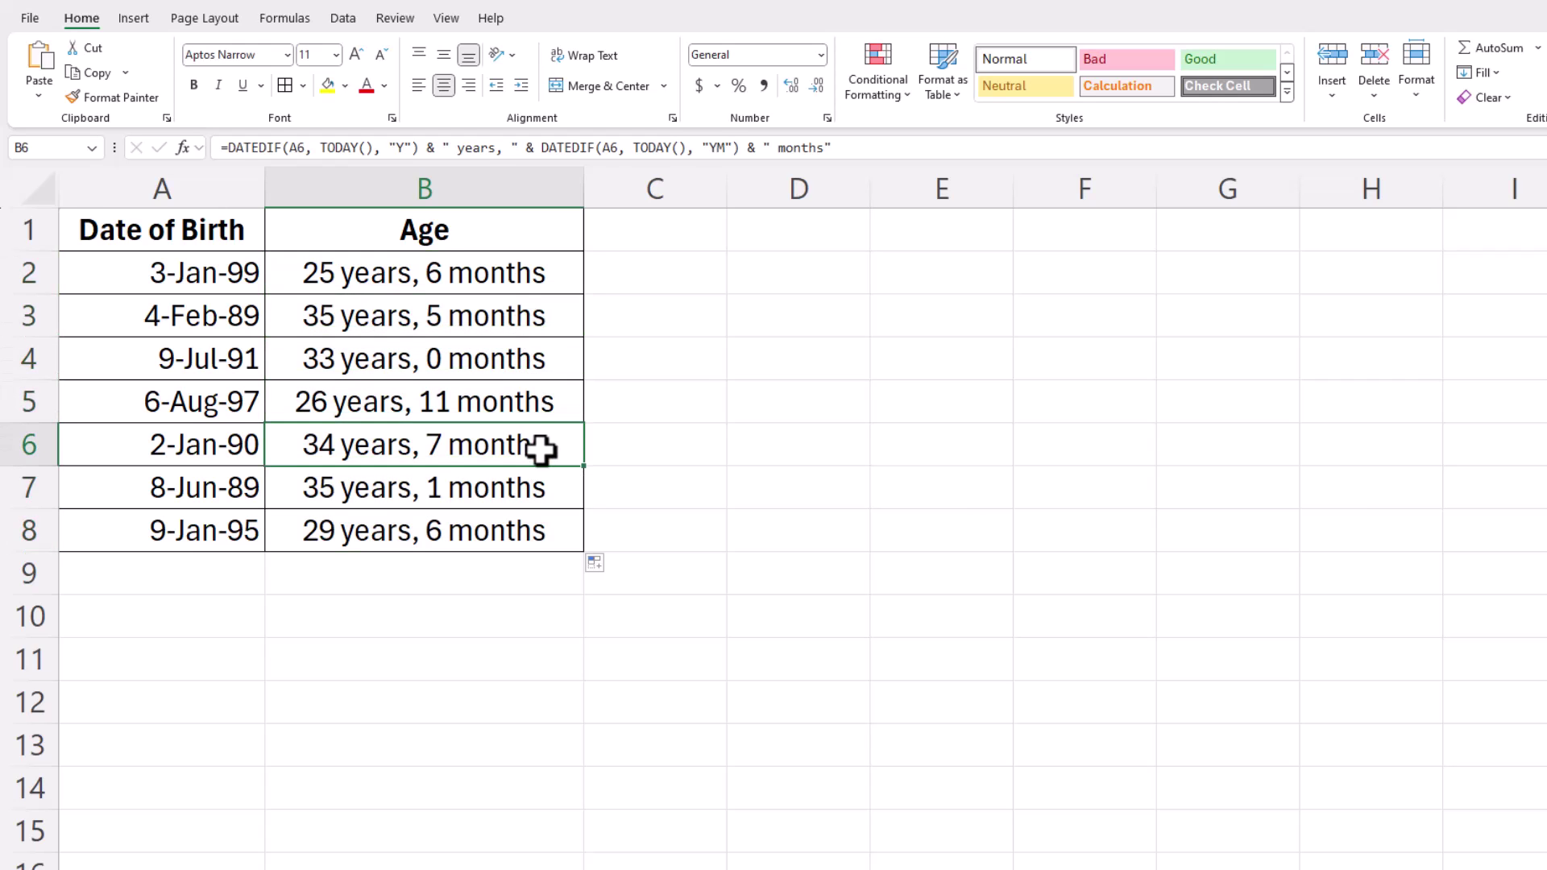
pyautogui.click(510, 493)
pyautogui.click(504, 523)
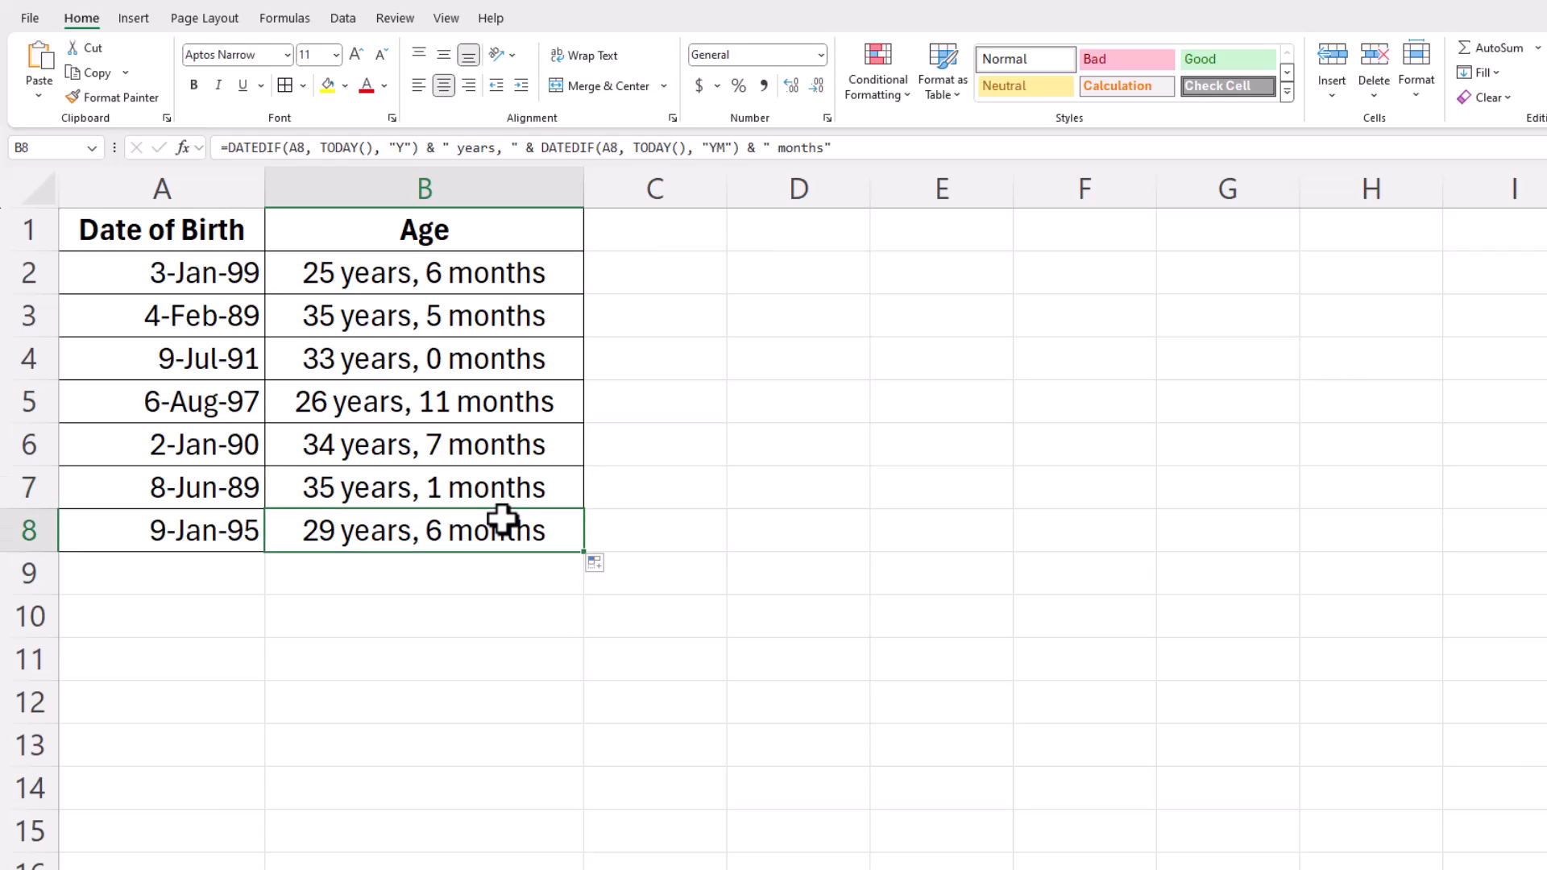